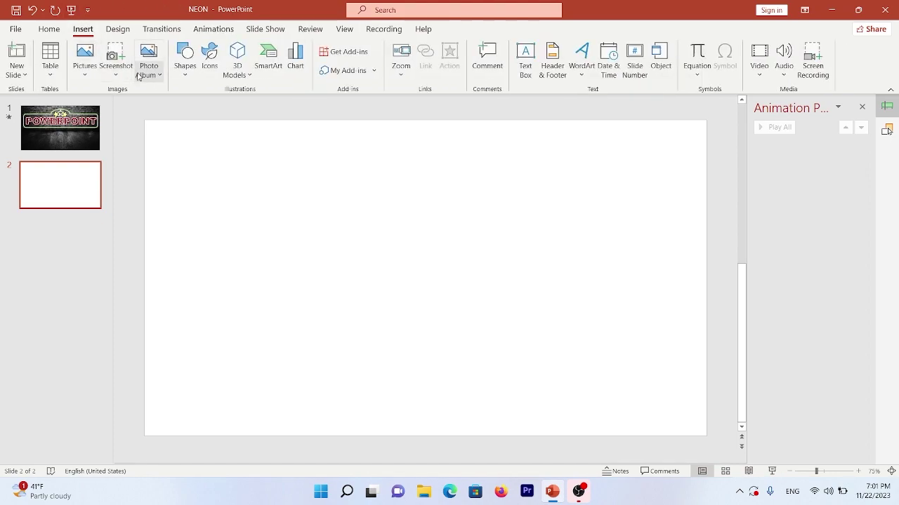
Insert the dark brick-wall picture on slide 2 and paste a POWERPOINT text box onto it.
double_click(136, 102)
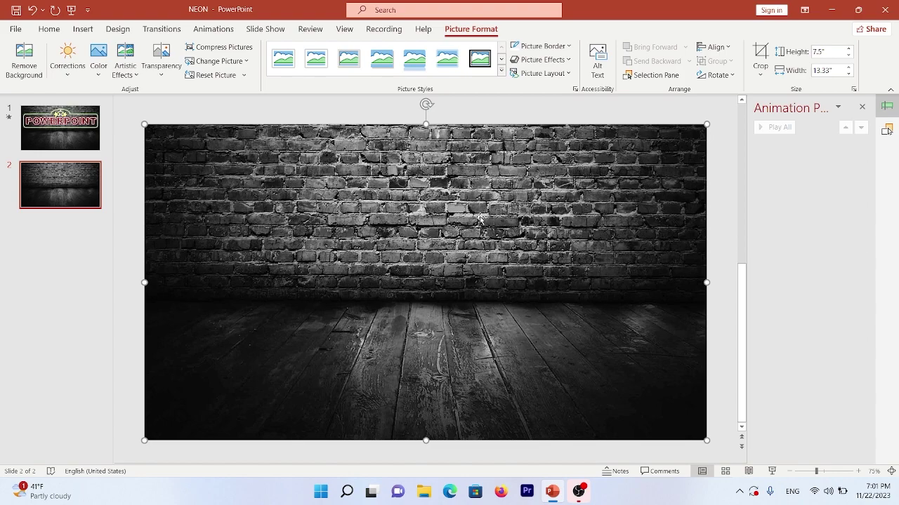
key(ctrl+v)
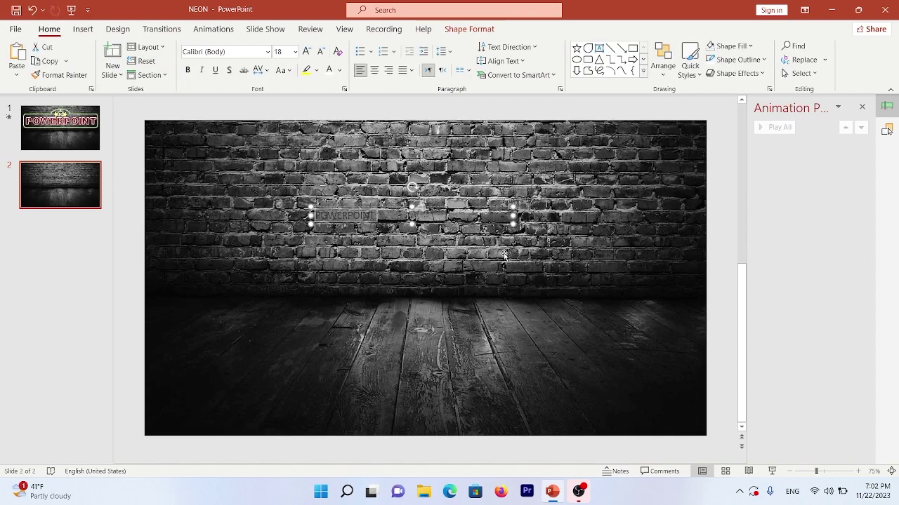
Set the POWERPOINT text to Arial Black and widen its box so the word fits.
click(268, 51)
click(217, 189)
drag(512, 281, 693, 306)
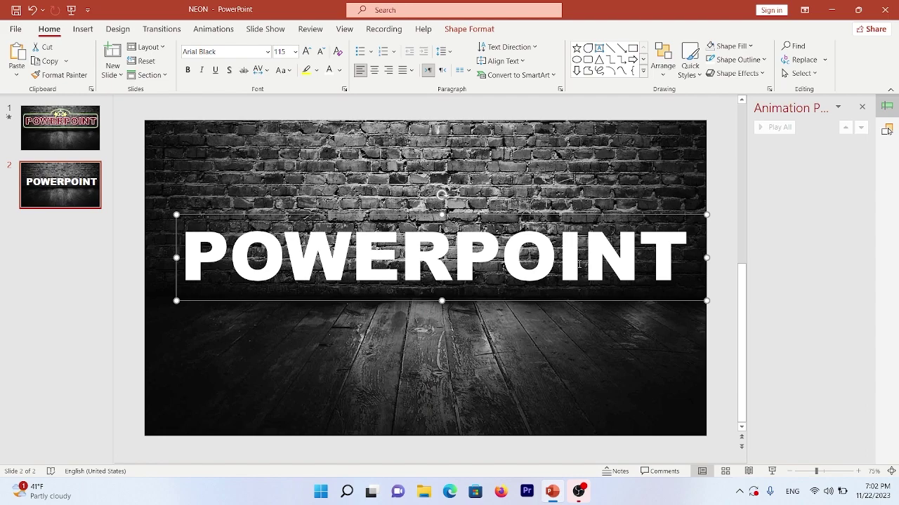
Make the letters hollow with no text fill and a white 3 pt outline.
double_click(579, 264)
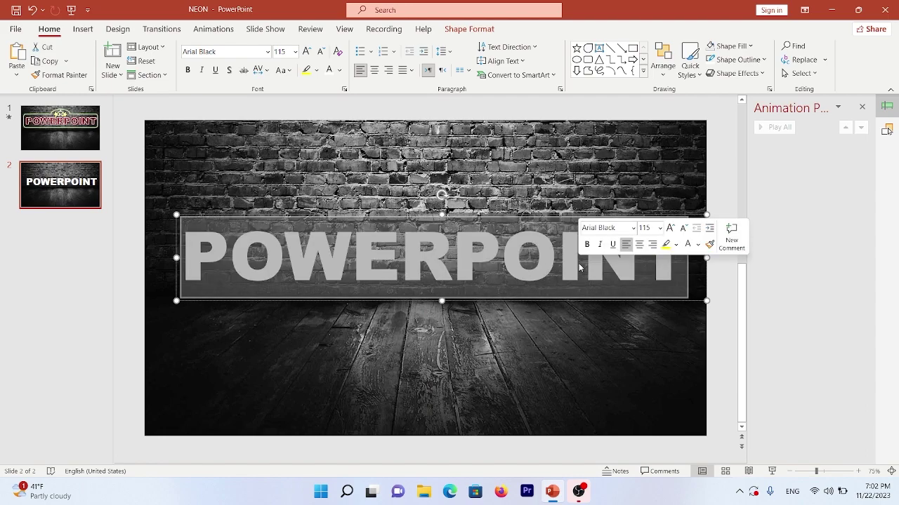
click(469, 29)
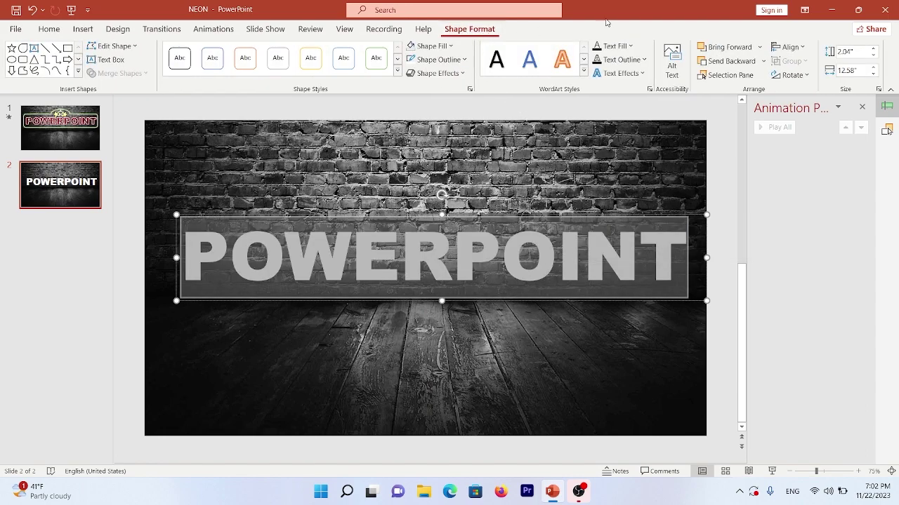
click(620, 46)
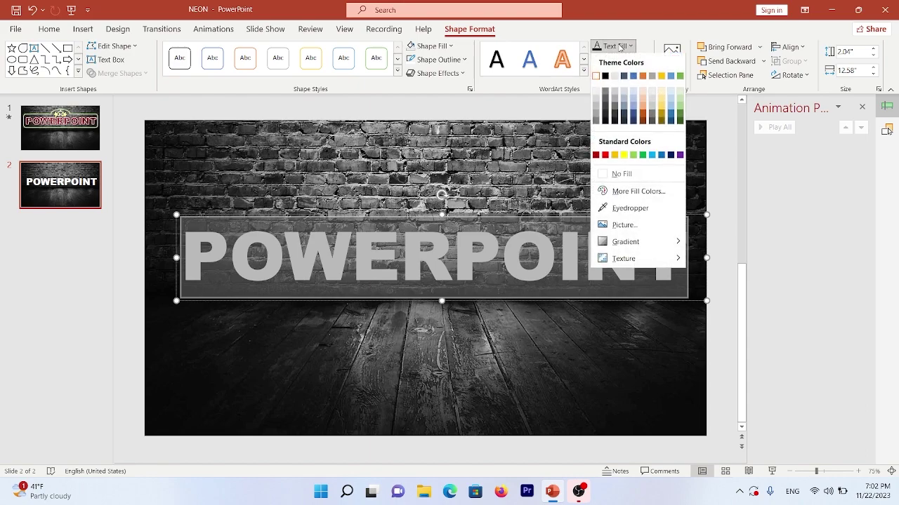
click(613, 178)
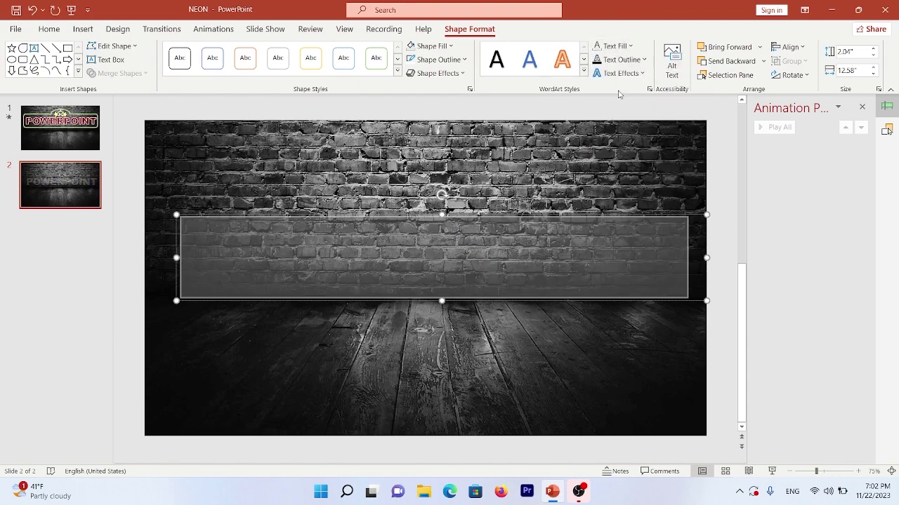
click(621, 60)
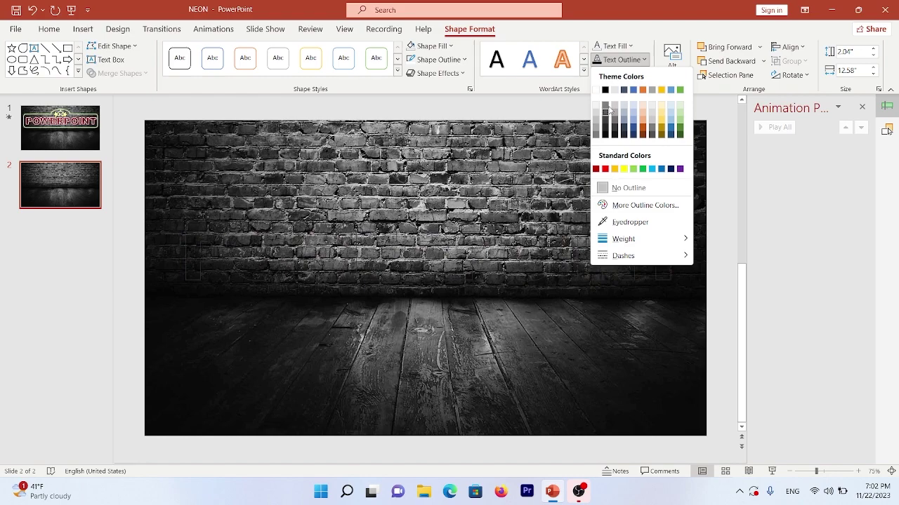
click(596, 91)
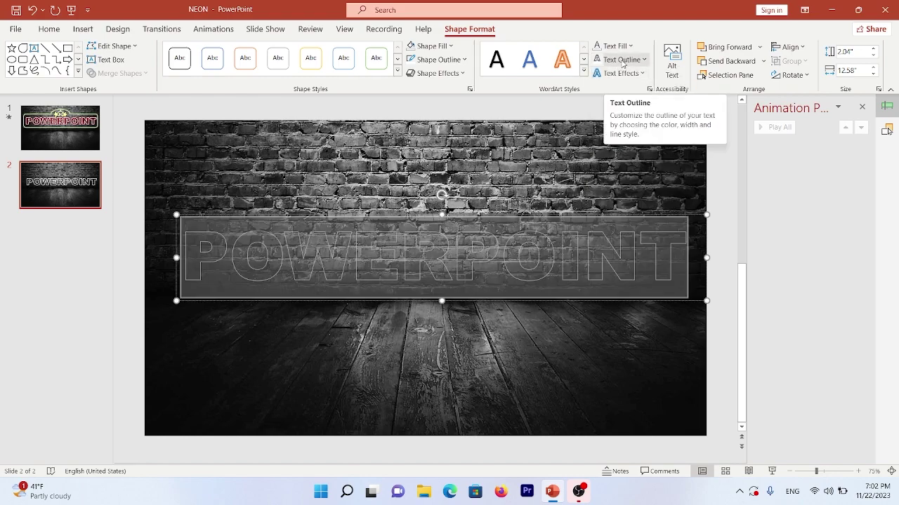
click(622, 61)
mouse_move(671, 243)
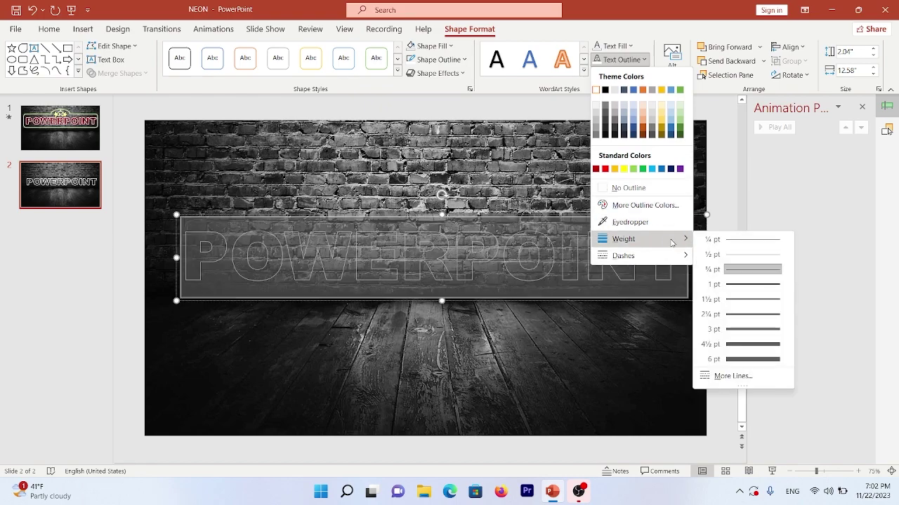
click(748, 329)
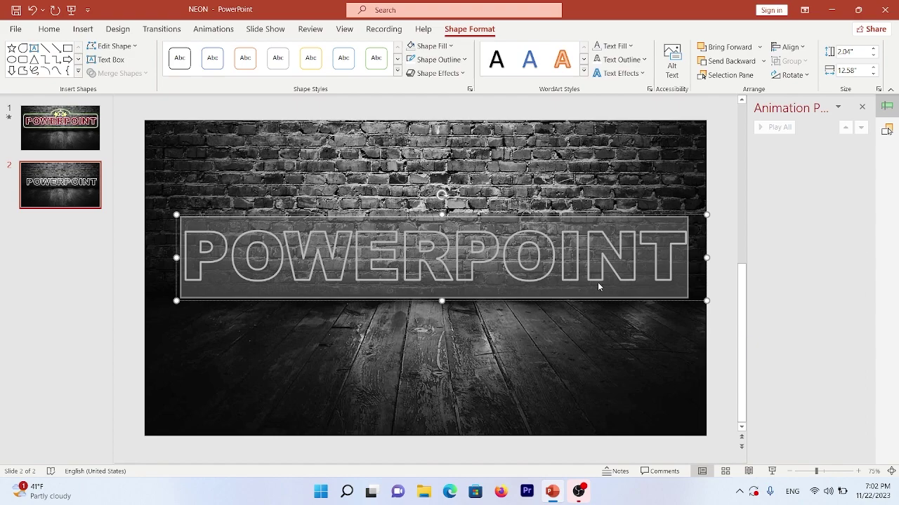
Apply an orange glow preset to the POWERPOINT text in the Format Shape text effects.
right_click(593, 300)
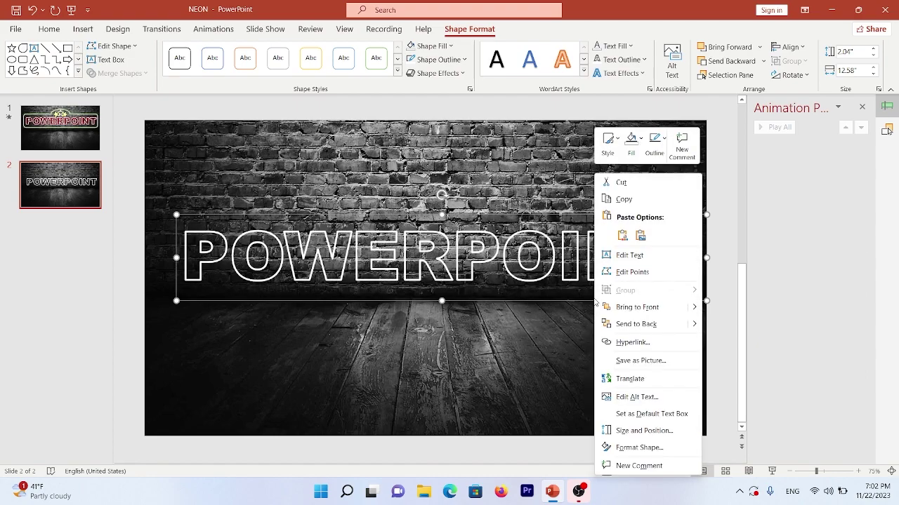
click(639, 448)
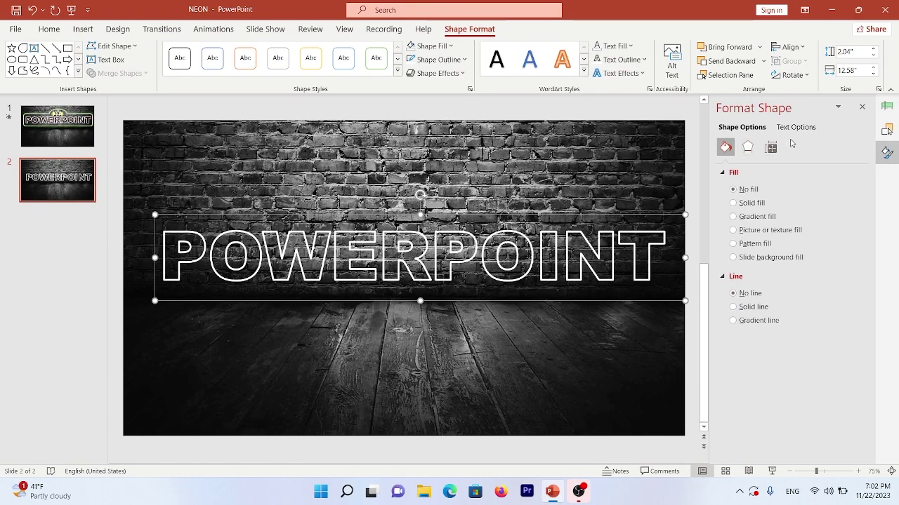
click(788, 127)
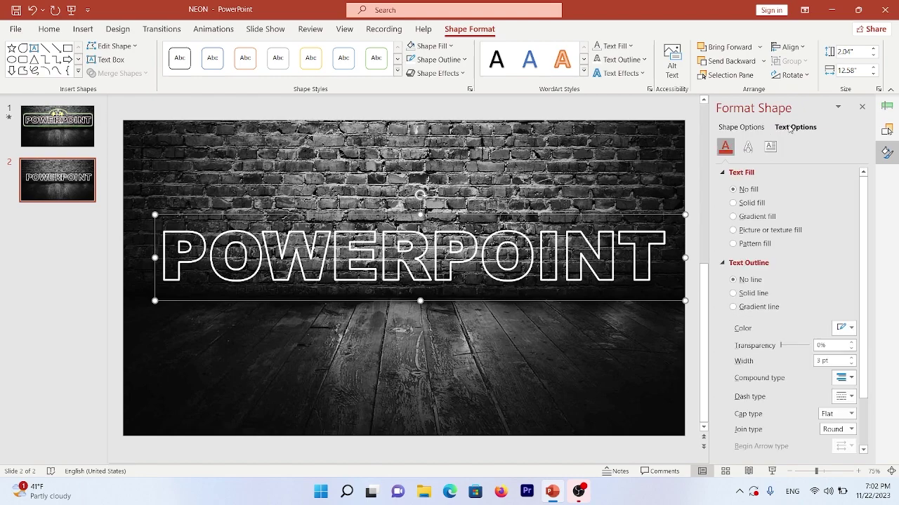
click(749, 151)
scroll(792, 295, down, 1)
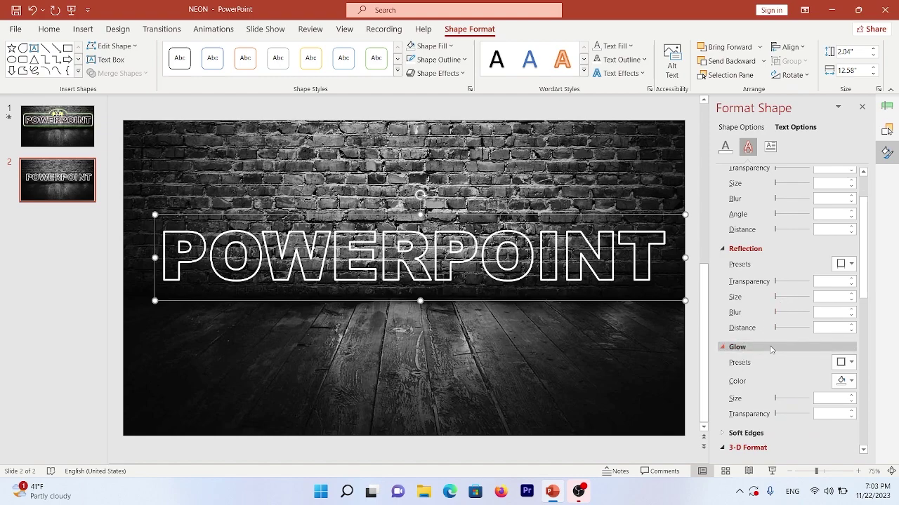
click(845, 362)
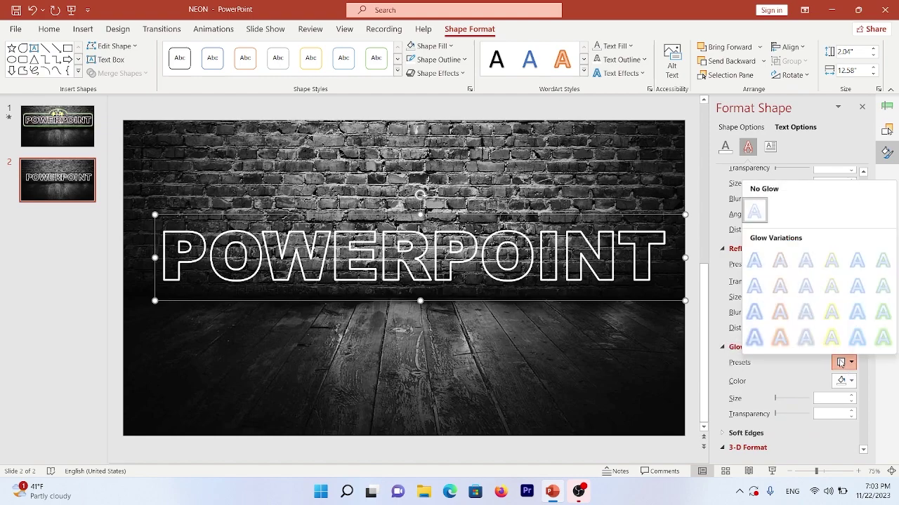
click(780, 312)
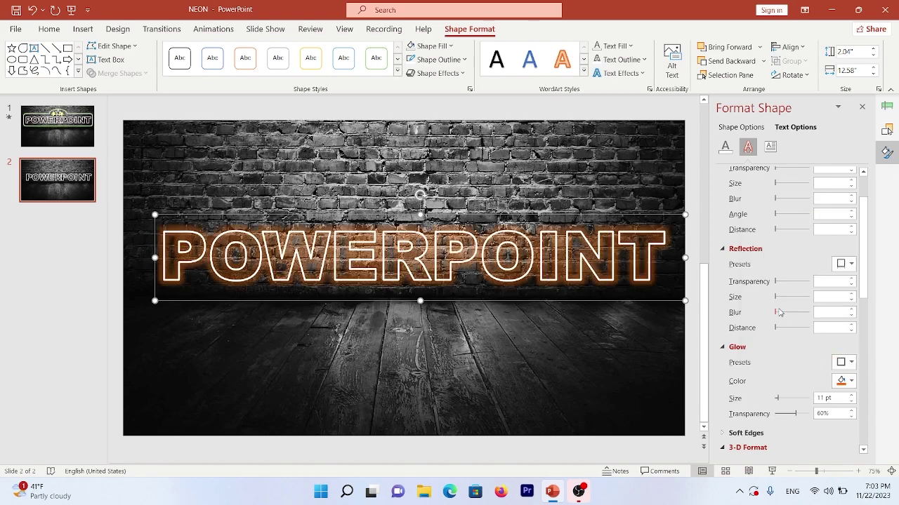
Change the text glow to red at 8 pt, then view the finished sign on slide 1.
click(851, 381)
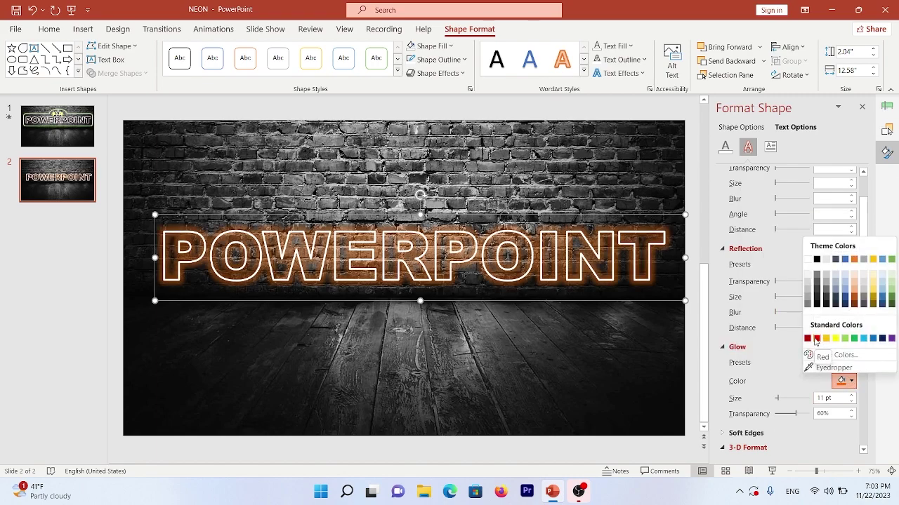
click(816, 339)
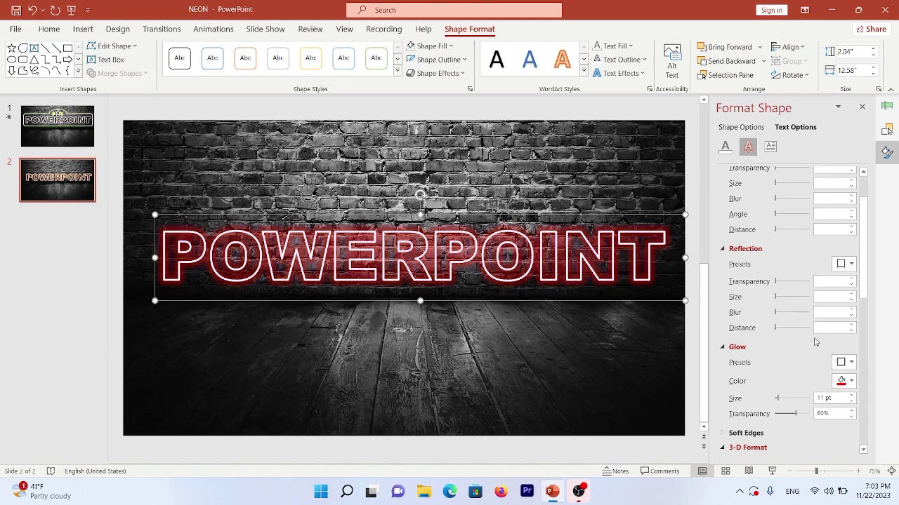
click(850, 401)
click(851, 400)
click(850, 400)
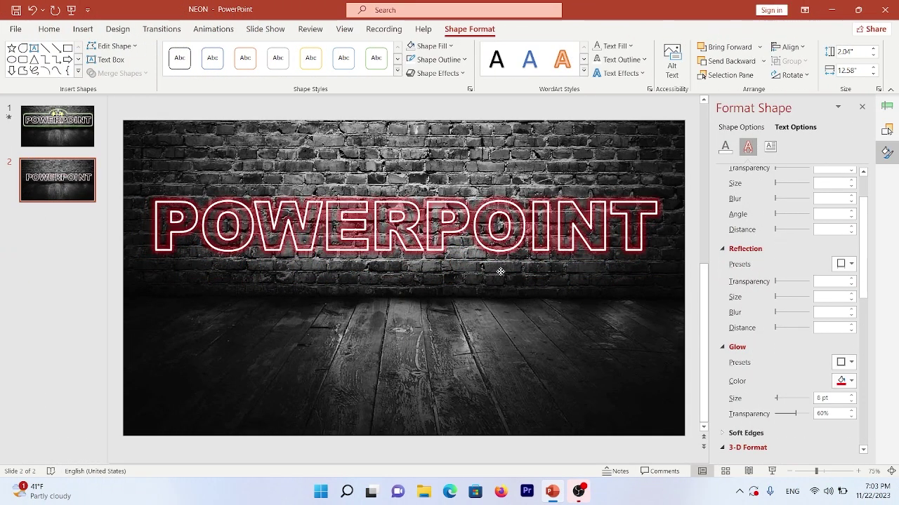
click(501, 272)
click(57, 126)
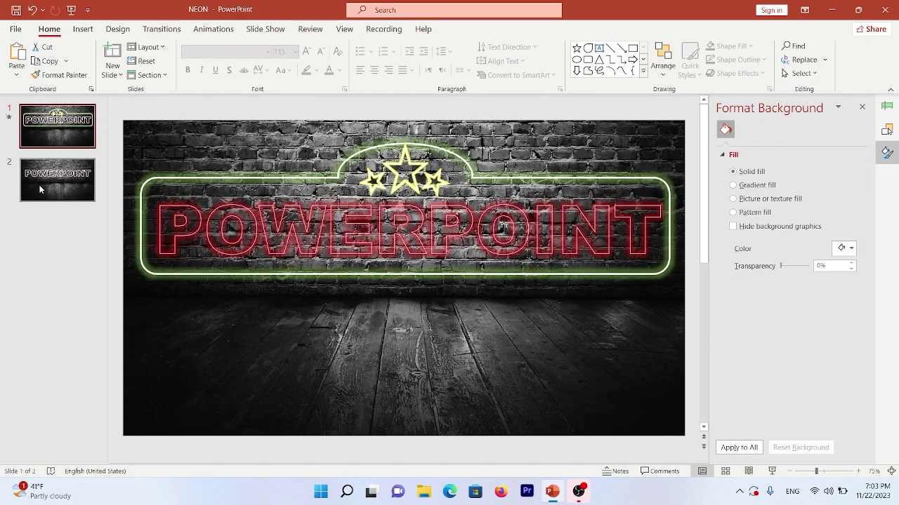
Draw a rounded rectangle around the POWERPOINT text on slide 2.
click(59, 172)
click(83, 28)
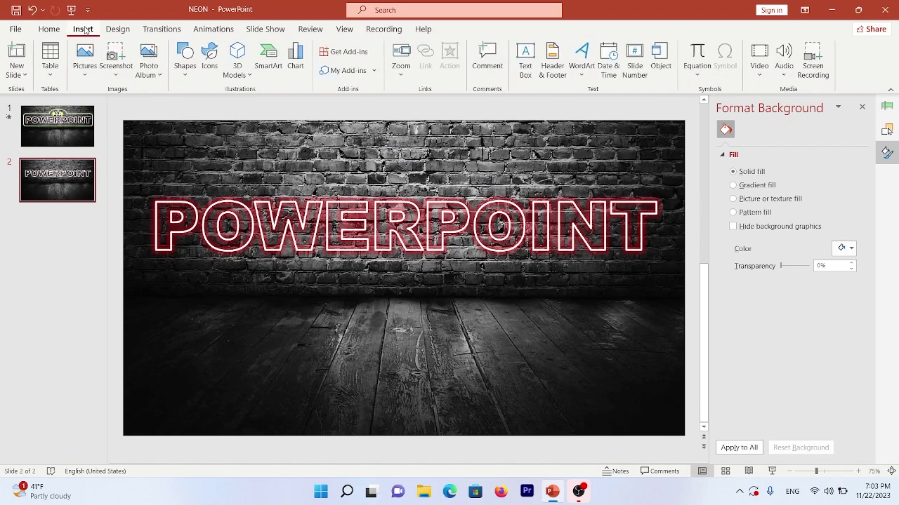
click(186, 60)
click(257, 106)
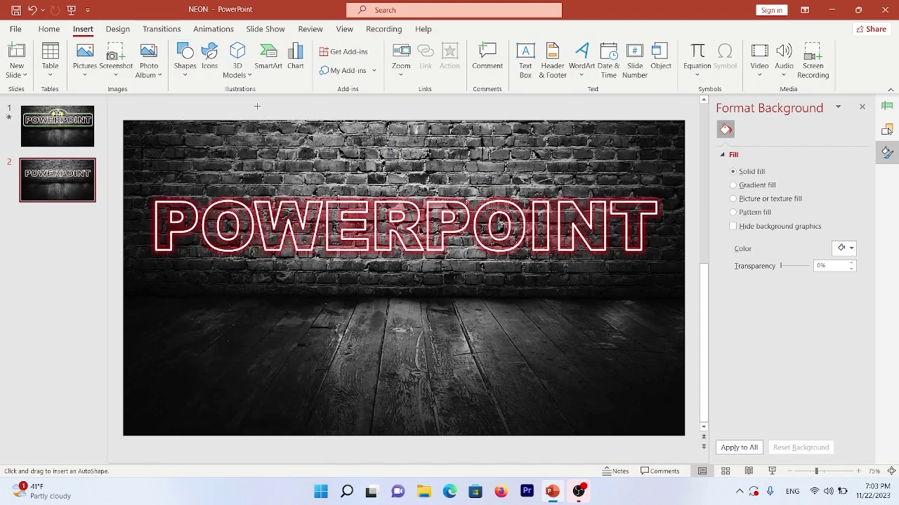
drag(156, 162, 673, 278)
Give the rounded-rectangle frame no fill and a 3 pt outline.
click(432, 45)
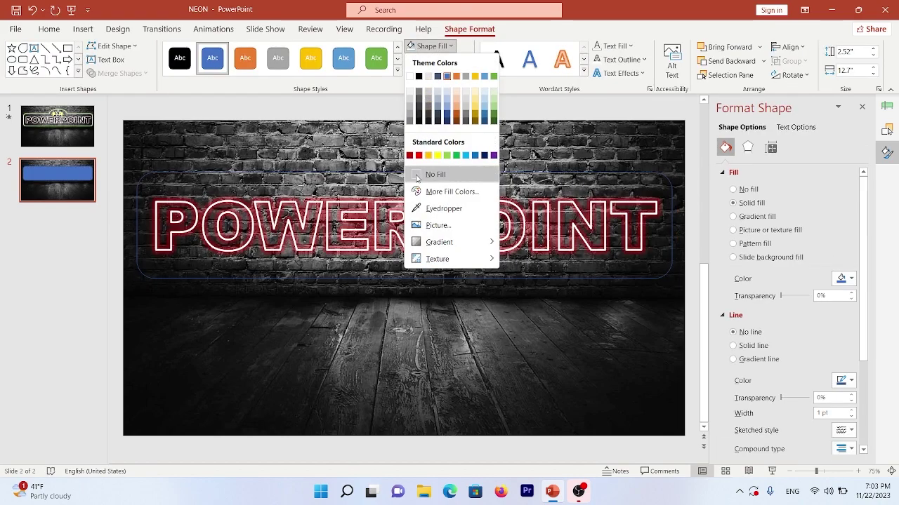
click(431, 174)
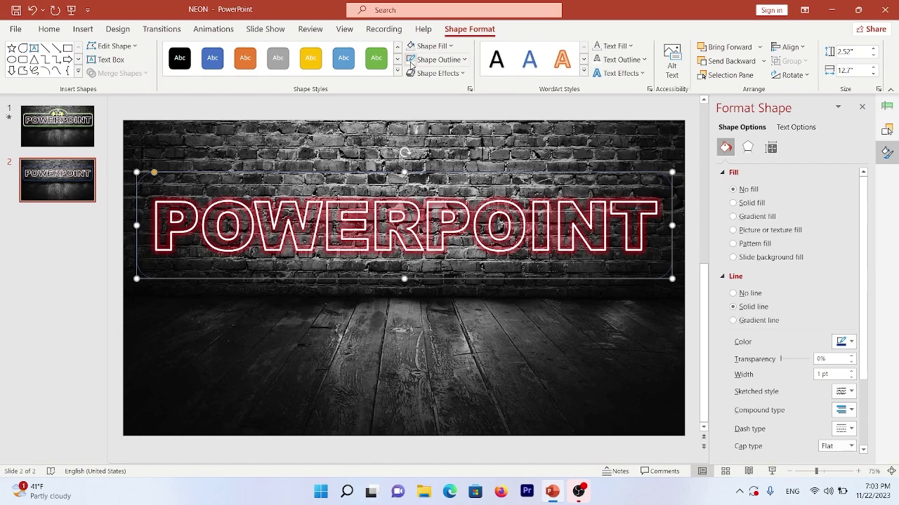
click(425, 61)
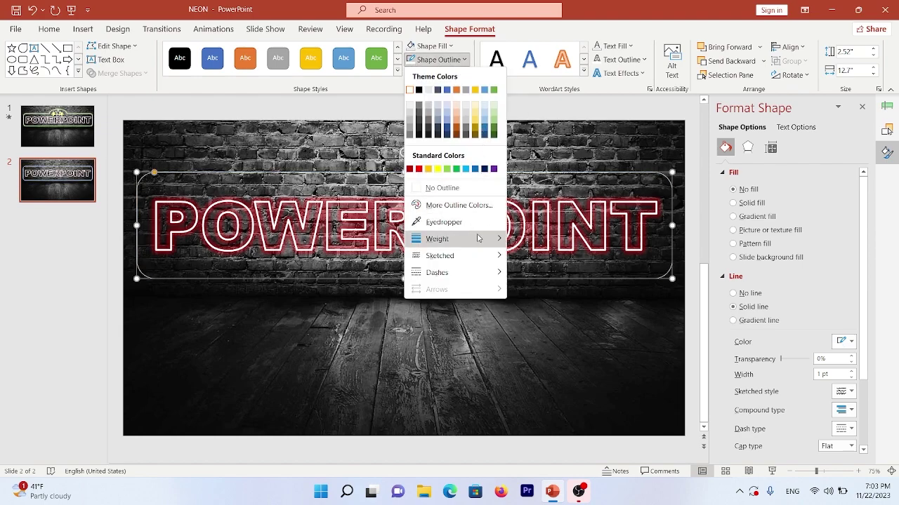
mouse_move(478, 239)
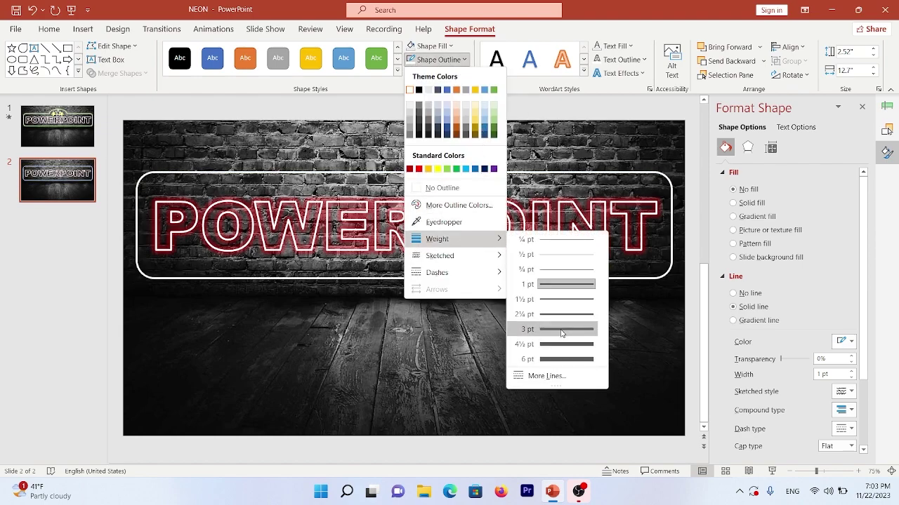
click(562, 333)
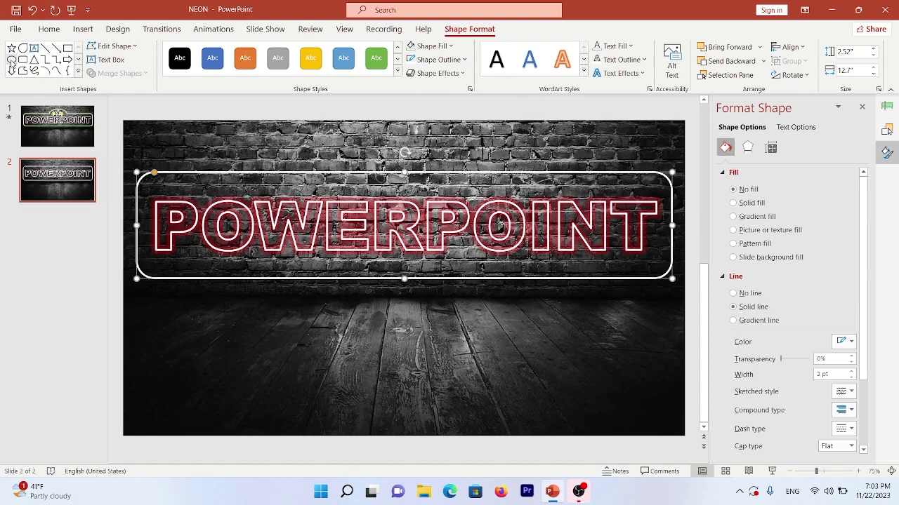
click(83, 29)
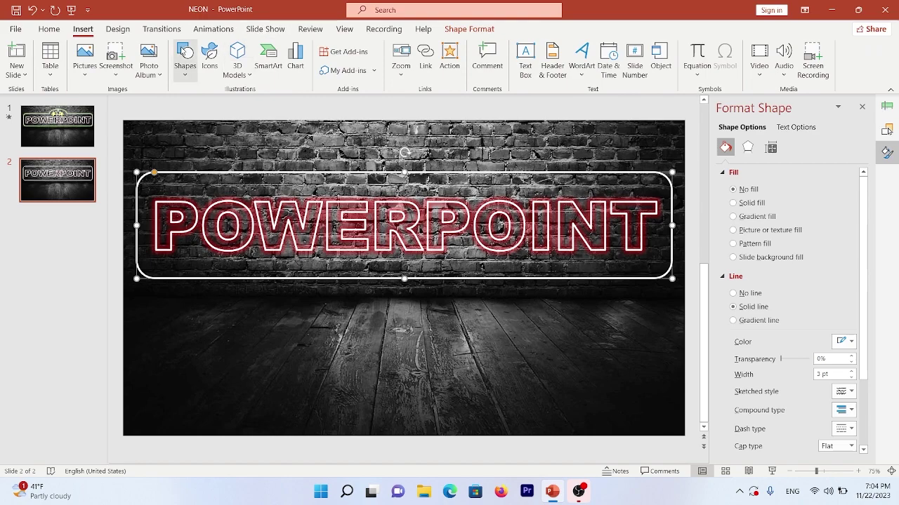
Draw an oval above the text and move it onto the frame's top edge.
click(184, 56)
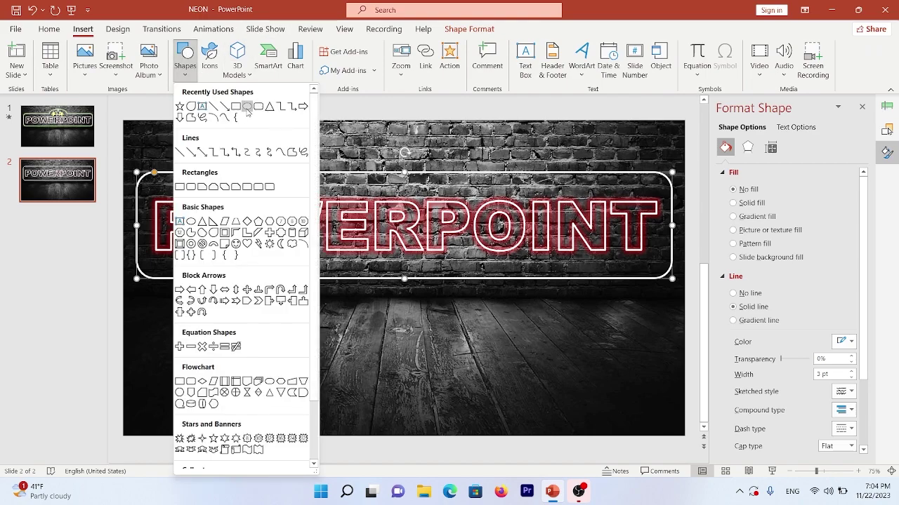
click(247, 108)
drag(330, 151, 481, 182)
drag(409, 150, 412, 157)
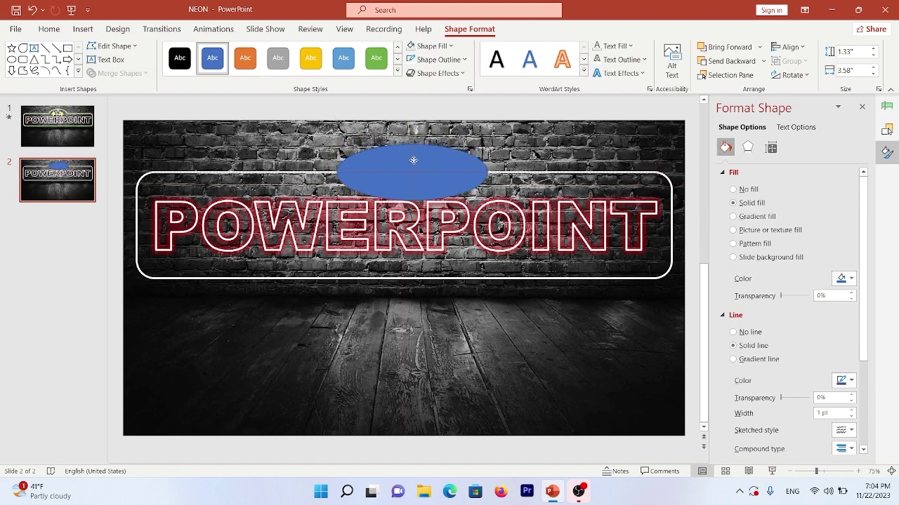
Give the oval no fill and a 3 pt outline, then select it together with the frame.
click(413, 49)
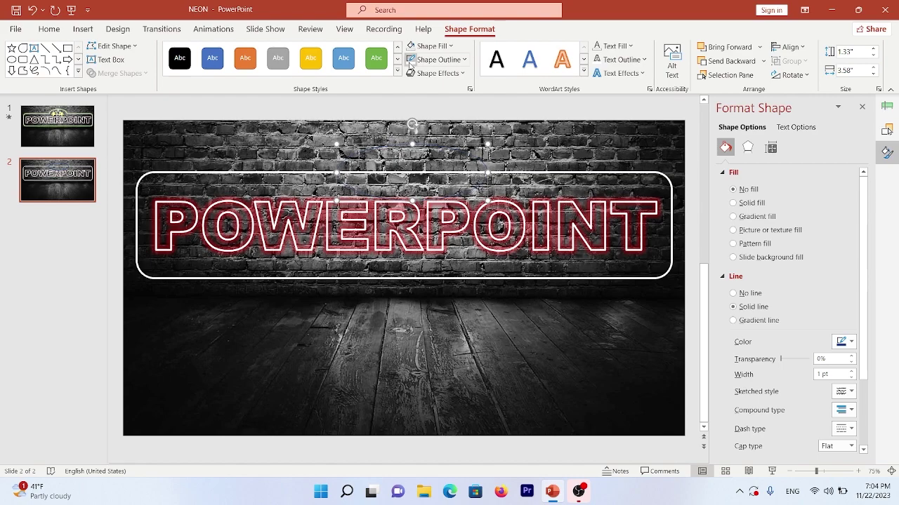
click(464, 60)
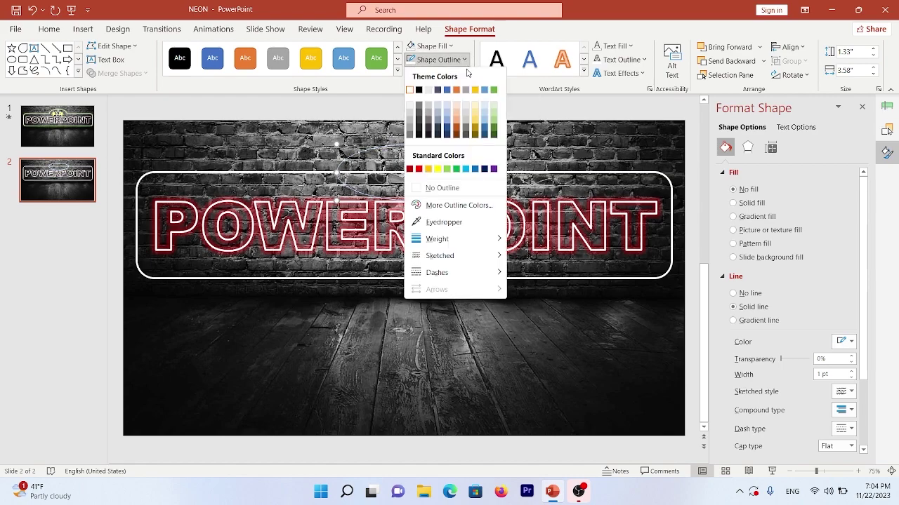
mouse_move(449, 238)
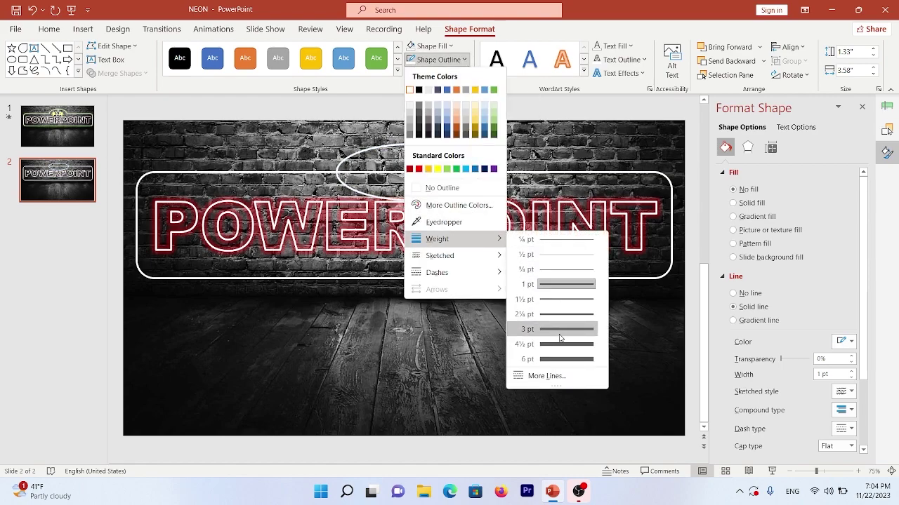
click(560, 329)
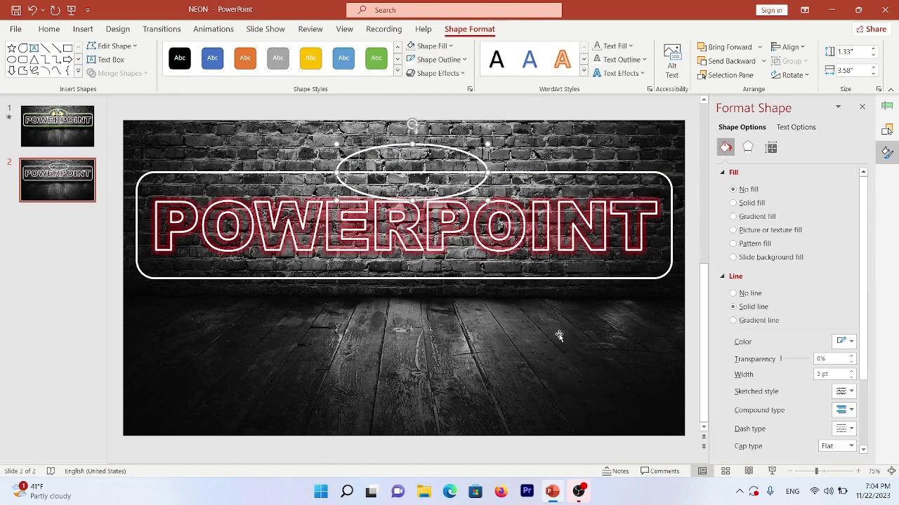
click(507, 172)
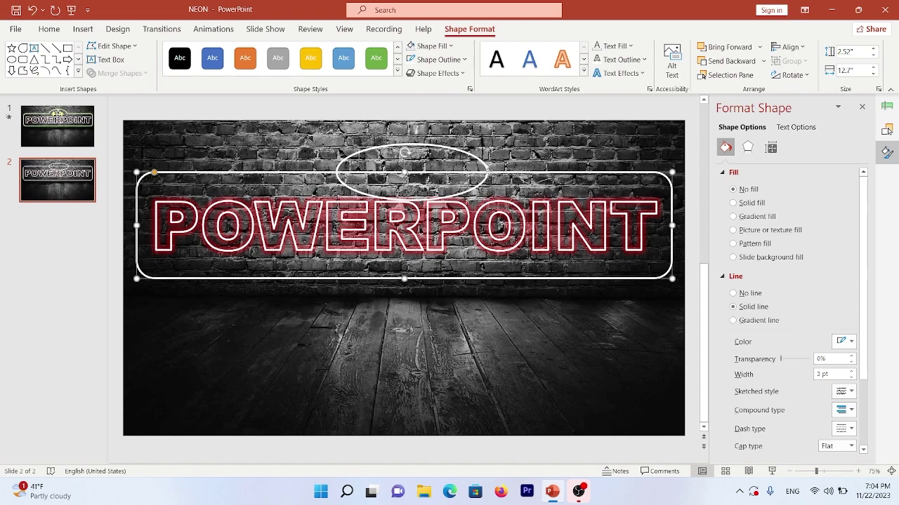
click(451, 146)
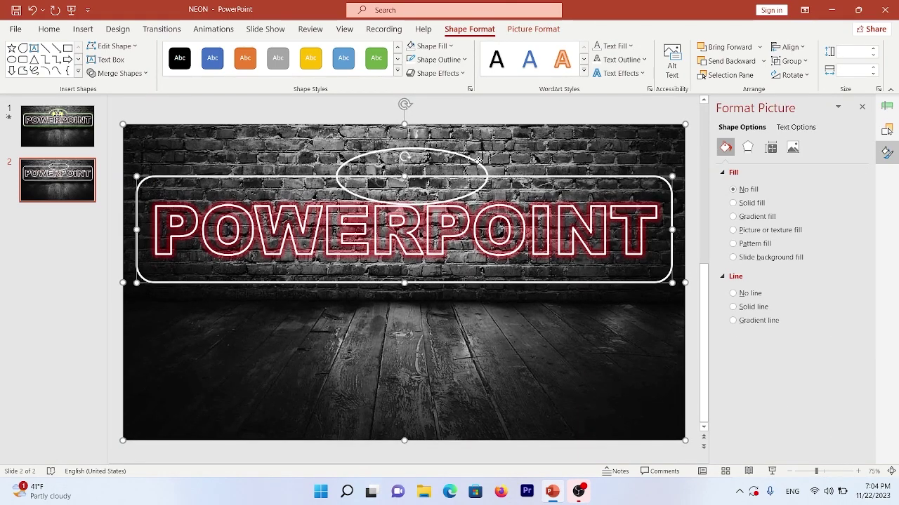
click(477, 160)
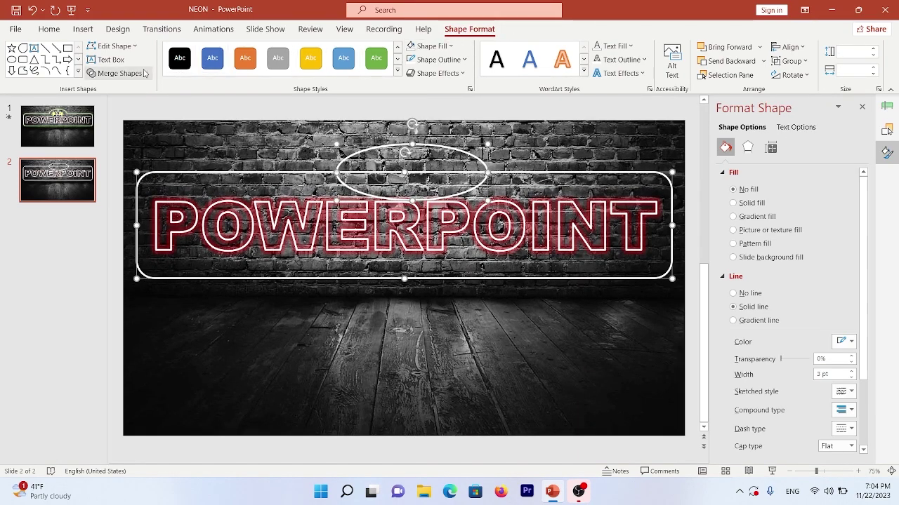
Union the oval and frame into one shape with a green 7 pt glow.
click(118, 73)
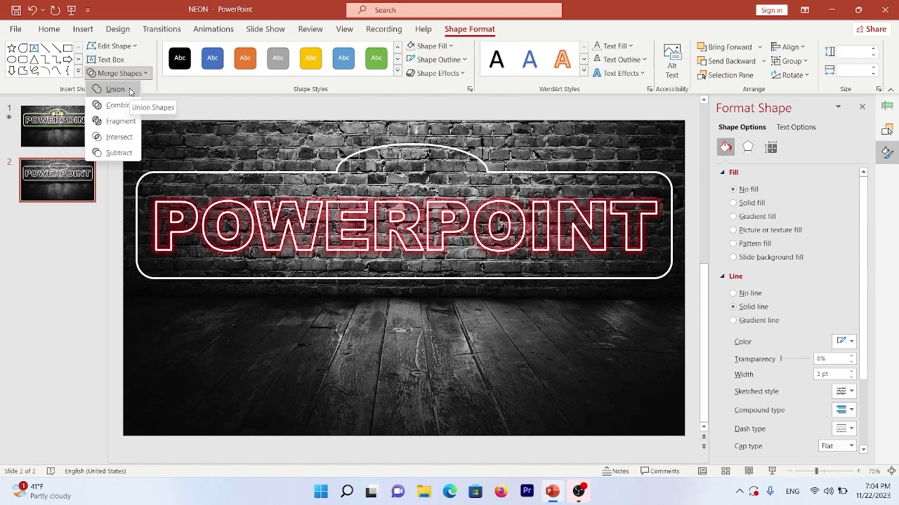
click(129, 90)
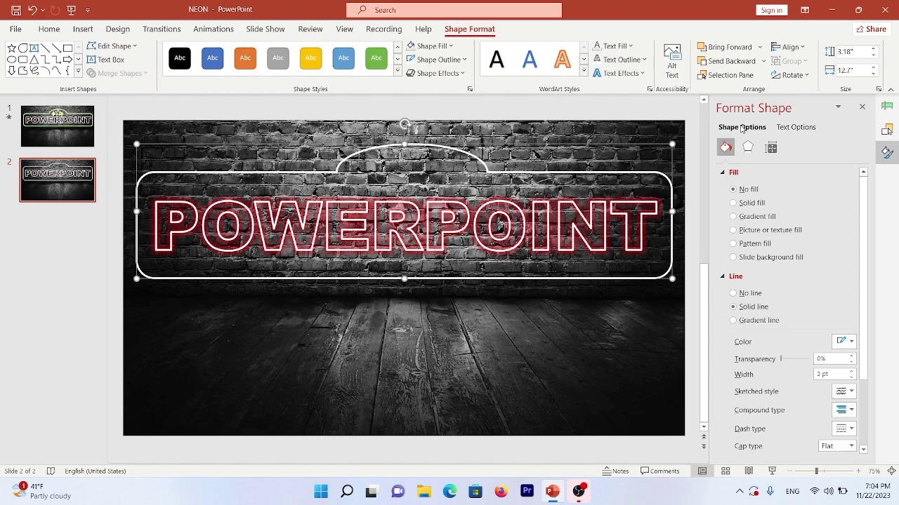
click(748, 147)
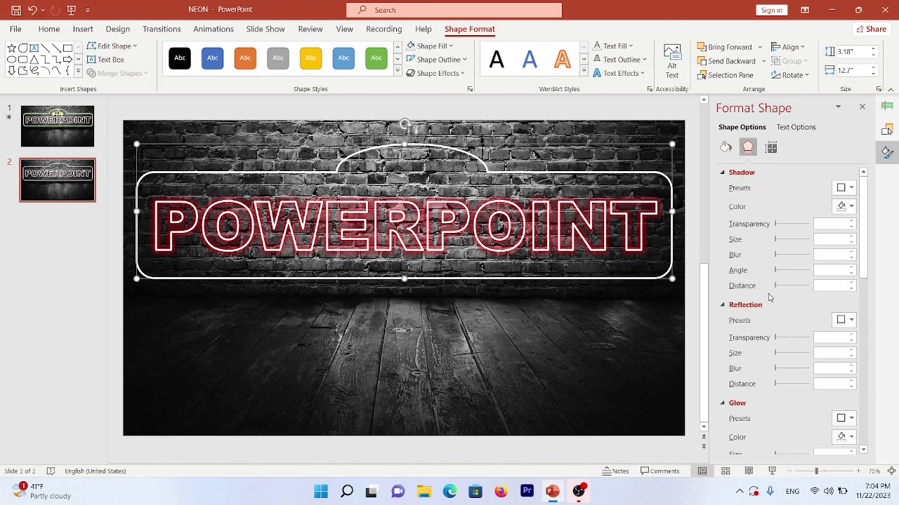
scroll(748, 432, down, 2)
click(845, 362)
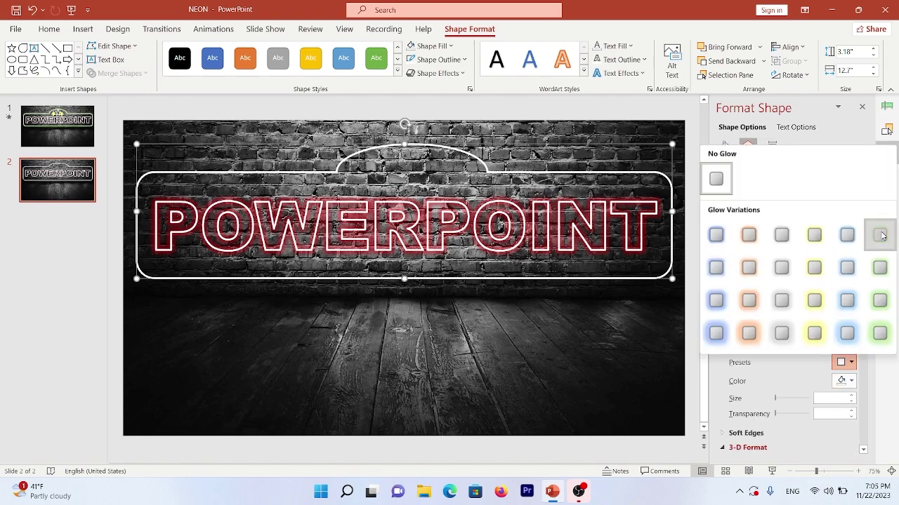
click(881, 237)
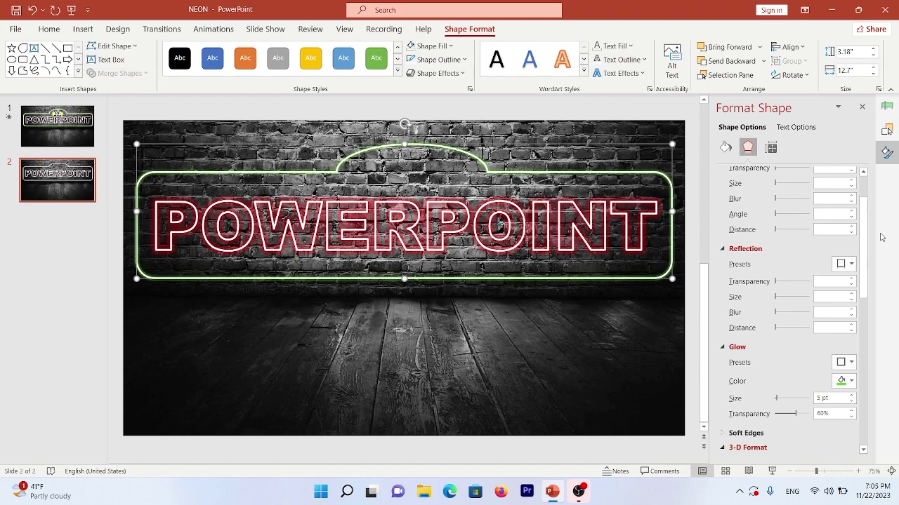
click(851, 395)
click(851, 395)
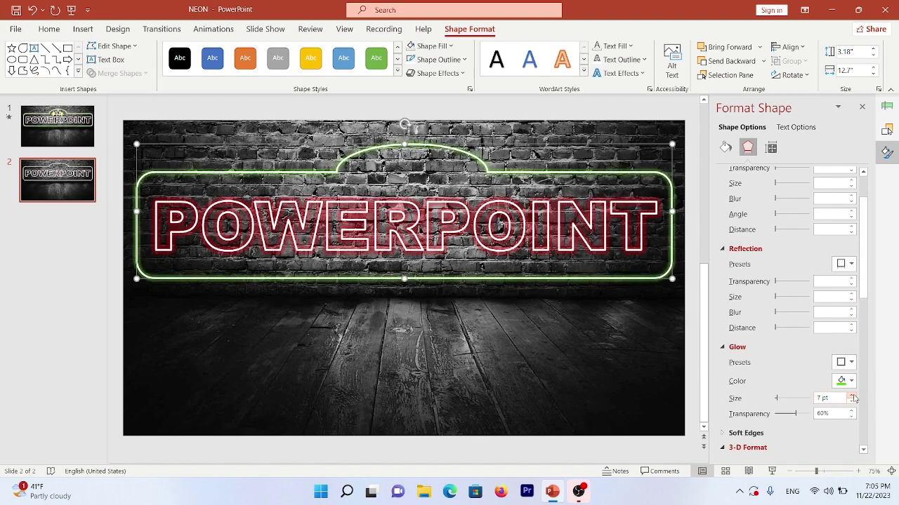
click(849, 381)
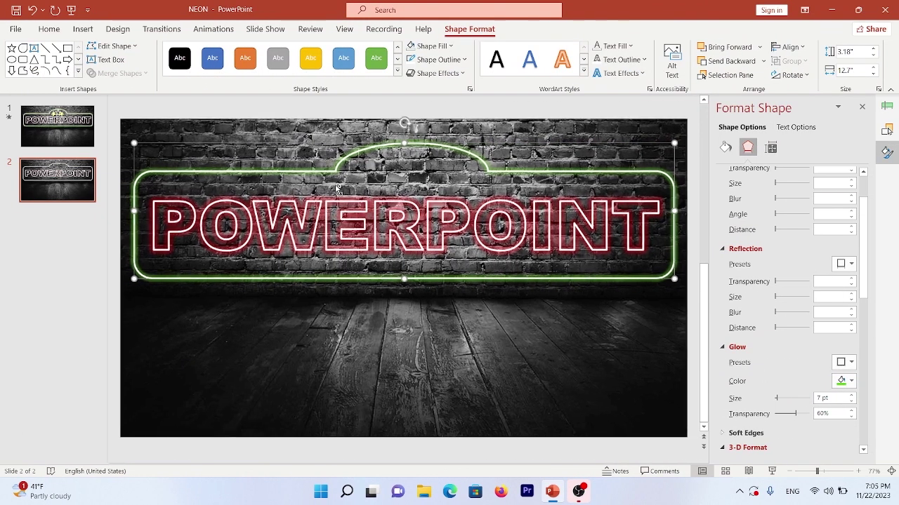
scroll(335, 186, up, 3)
Draw three 5-point stars inside the arch above POWERPOINT and select them all.
click(83, 29)
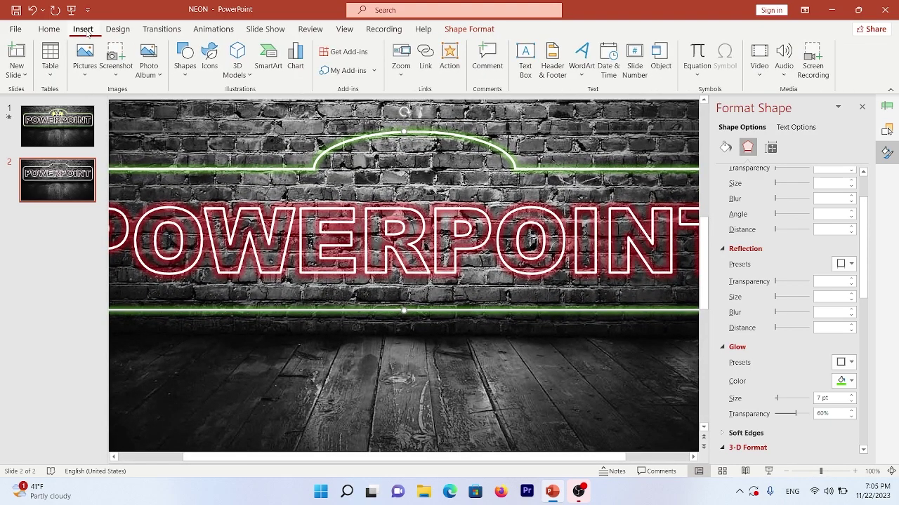
click(185, 60)
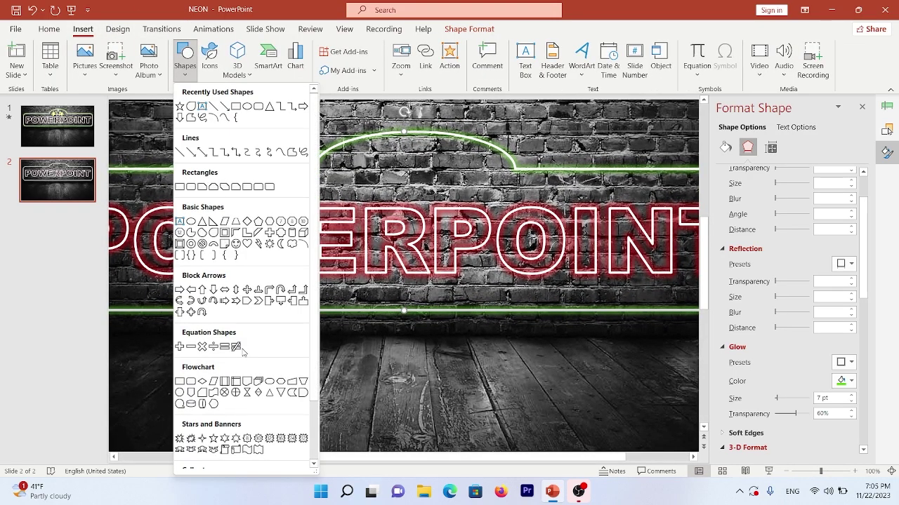
scroll(239, 291, down, 2)
click(225, 379)
drag(411, 144, 437, 174)
click(11, 48)
mouse_move(366, 157)
mouse_down()
mouse_move(393, 185)
mouse_move(461, 179)
mouse_up()
shift+click(415, 163)
shift+click(373, 174)
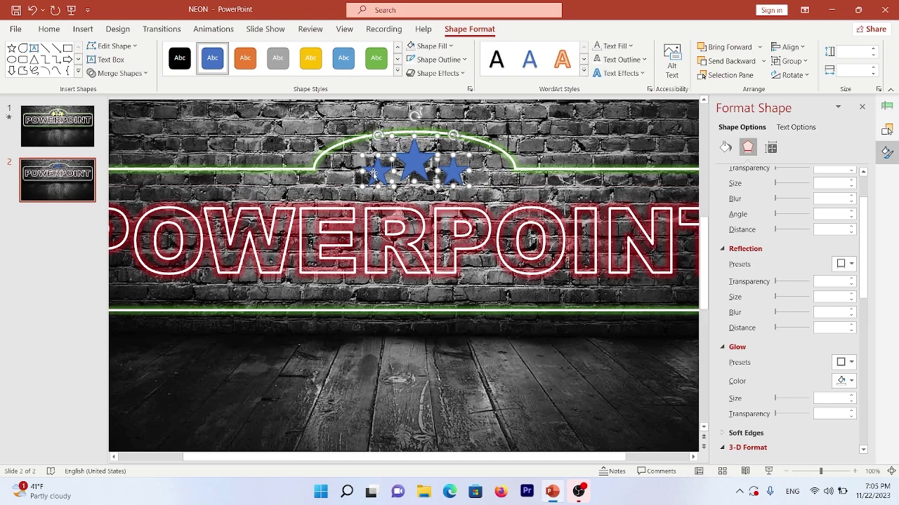
Give the stars no fill and a white 2¼ pt outline.
click(412, 48)
click(430, 59)
click(411, 83)
click(444, 64)
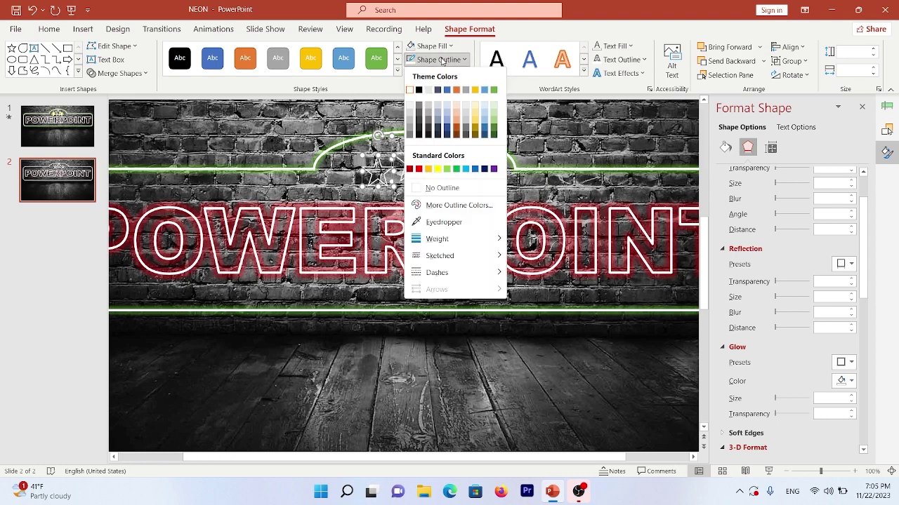
mouse_move(501, 236)
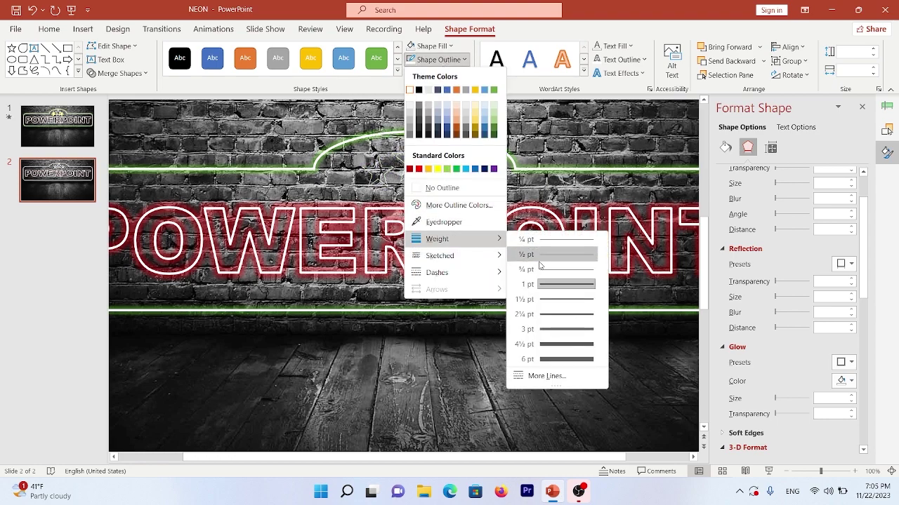
click(555, 322)
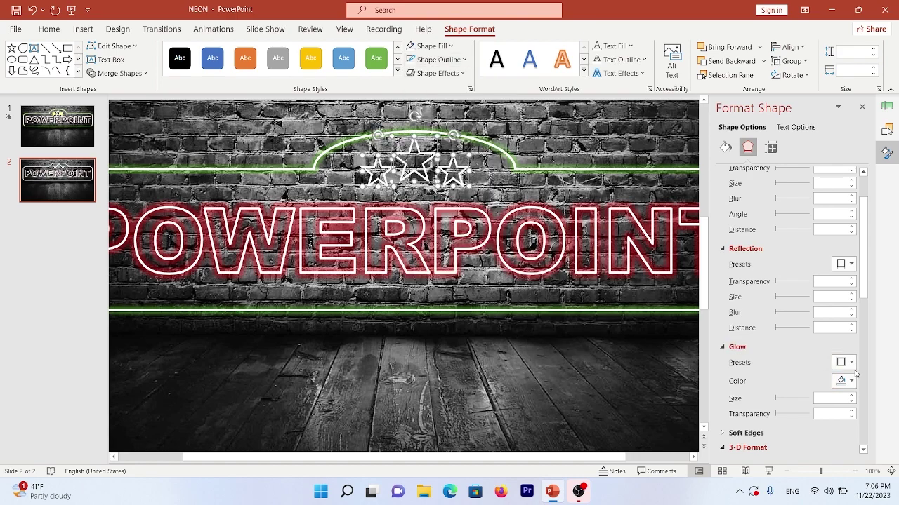
Apply a yellow glow preset to the three stars.
click(850, 363)
click(810, 239)
click(491, 349)
scroll(479, 333, down, 3)
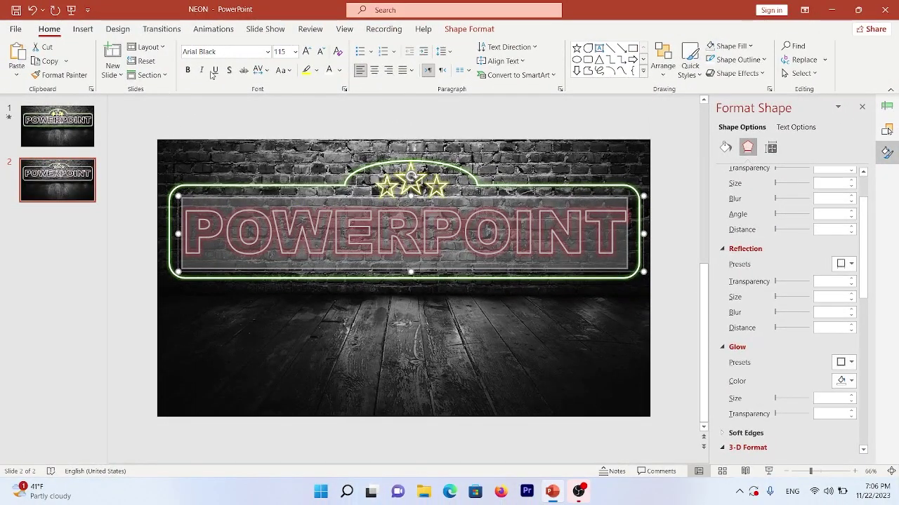
Apply the Transparency emphasis animation to the POWERPOINT text.
click(213, 29)
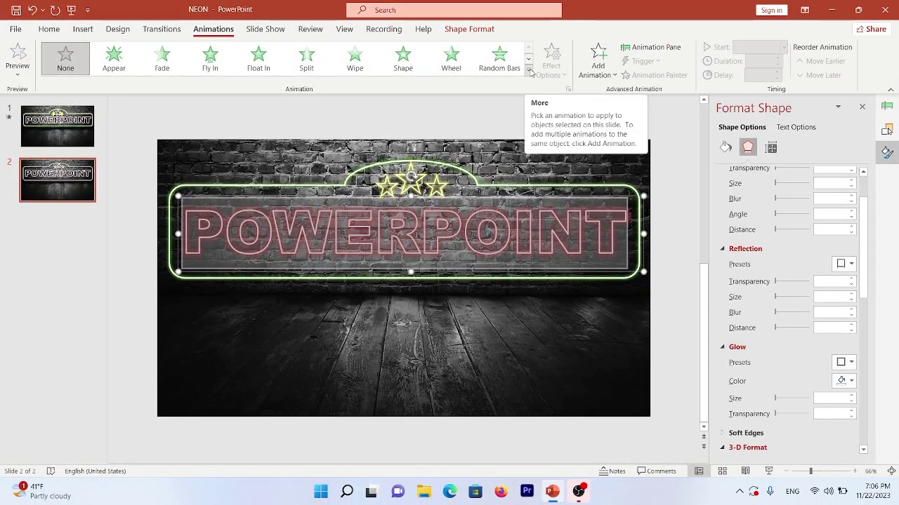
click(531, 72)
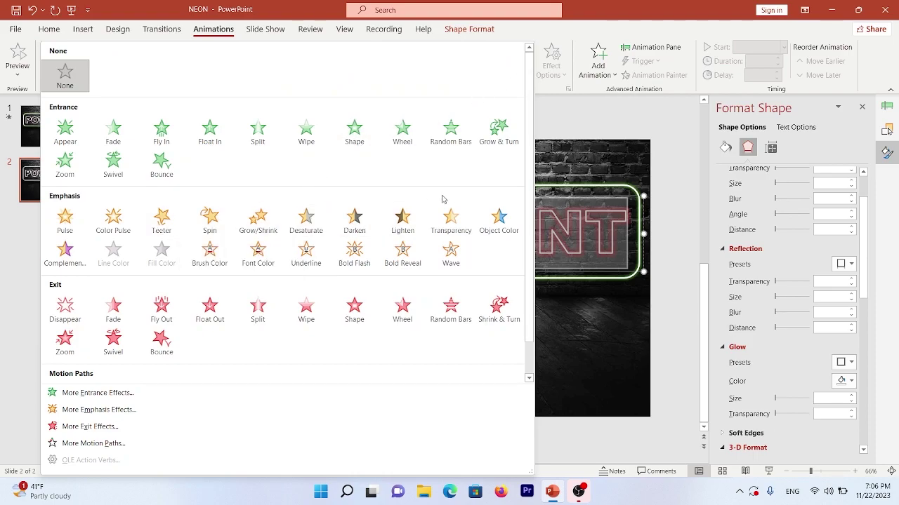
click(450, 219)
click(457, 226)
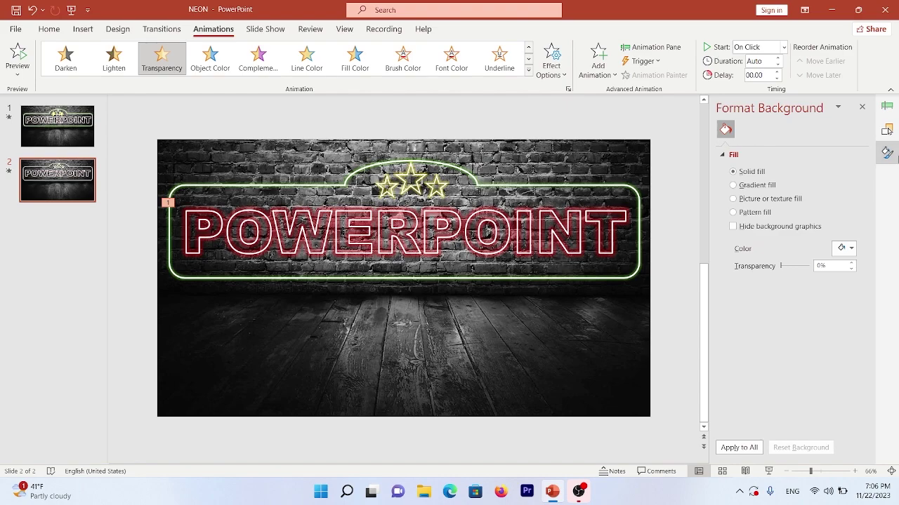
Open the Transparency animation's Effect Options from the Animation Pane.
click(647, 47)
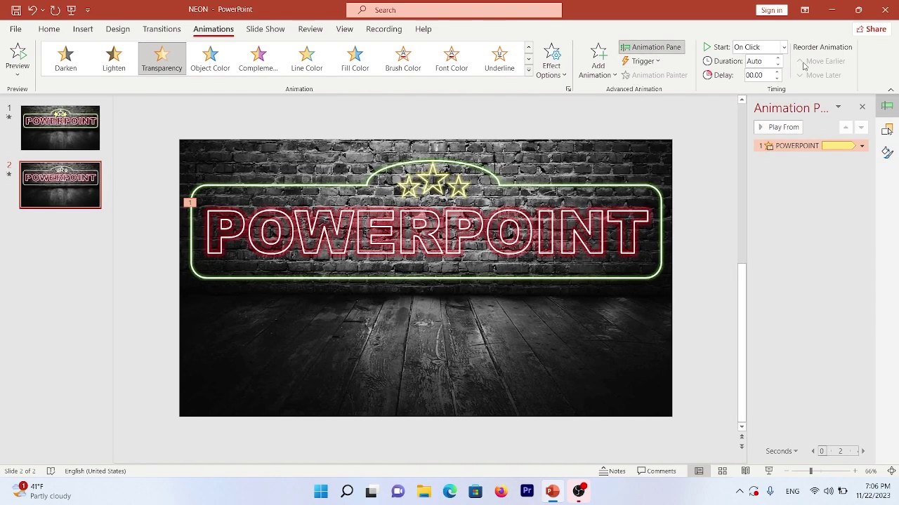
click(862, 146)
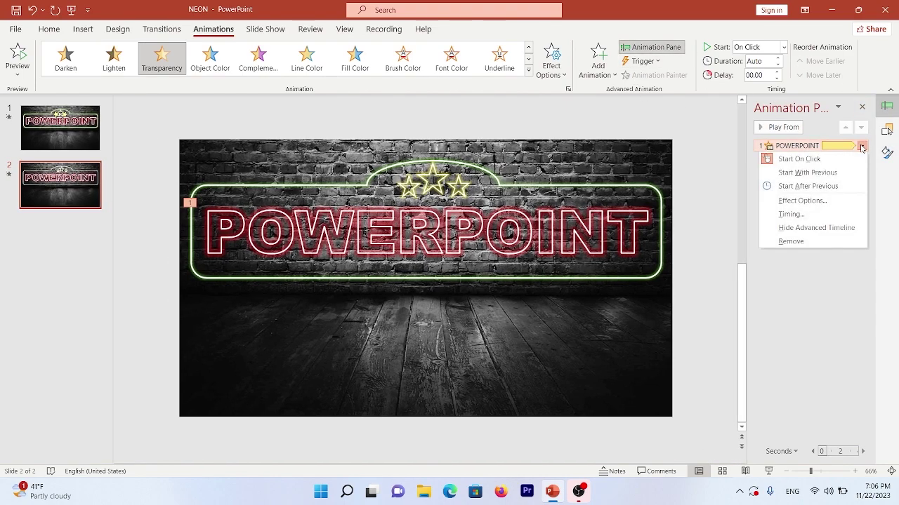
click(802, 201)
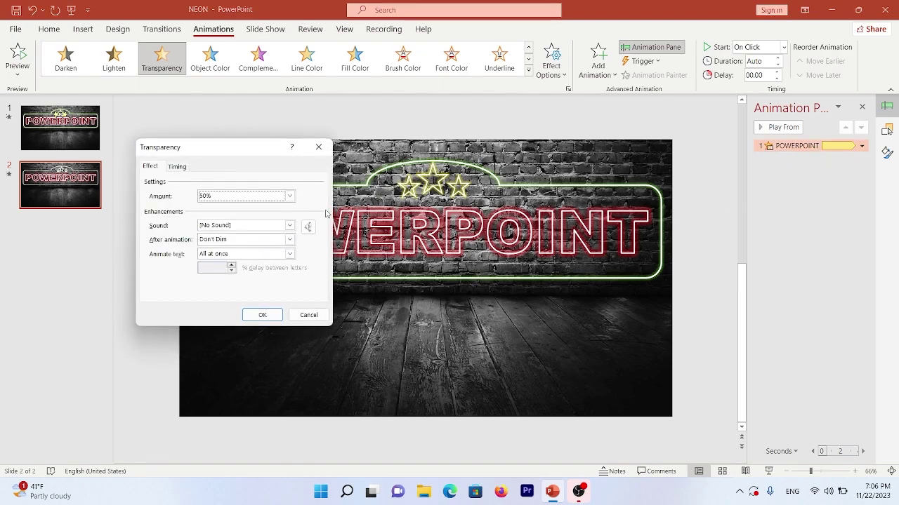
Set the transparency amount to 75% and animate the text by letter.
click(289, 197)
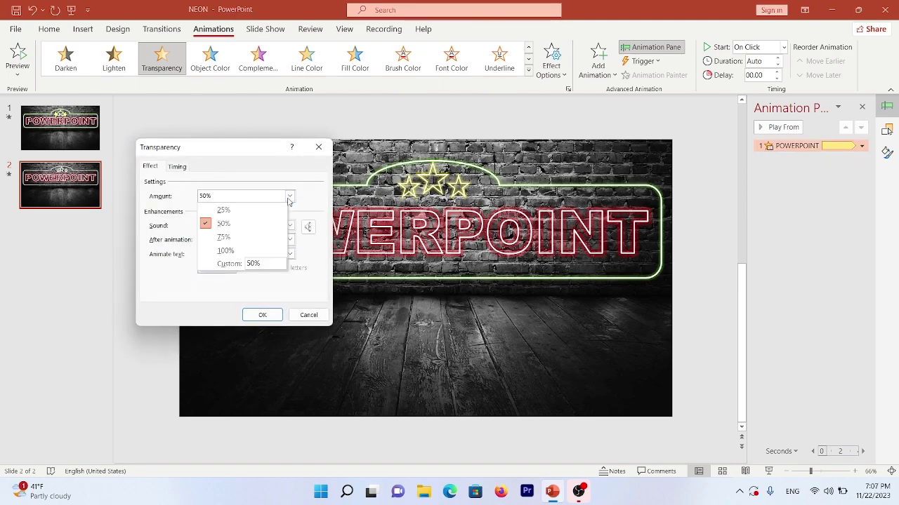
click(232, 241)
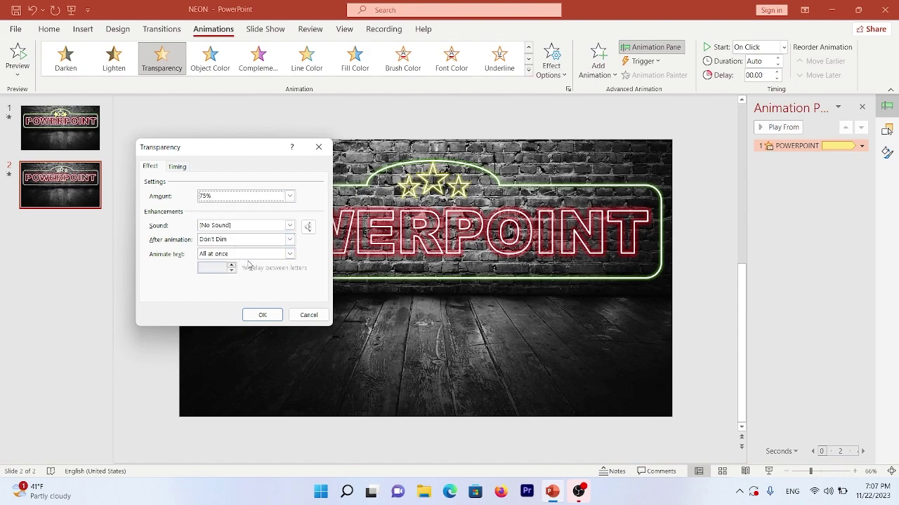
click(240, 254)
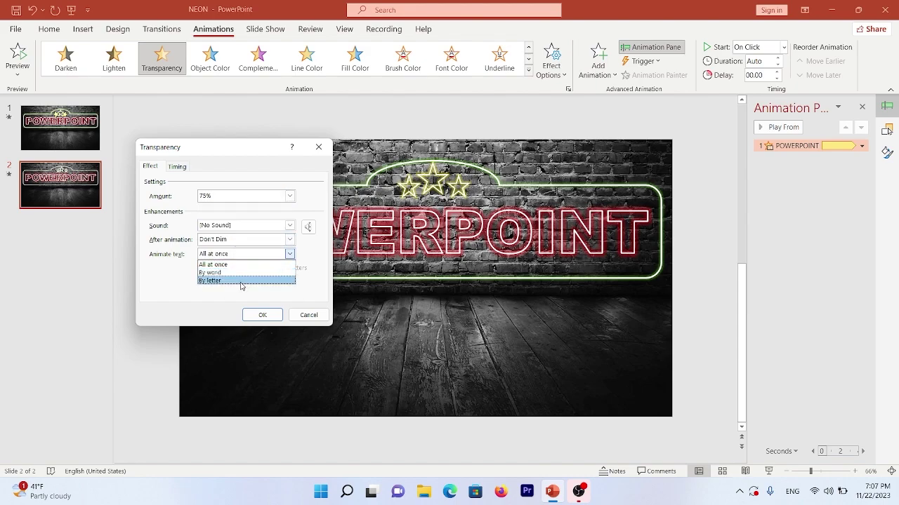
click(240, 280)
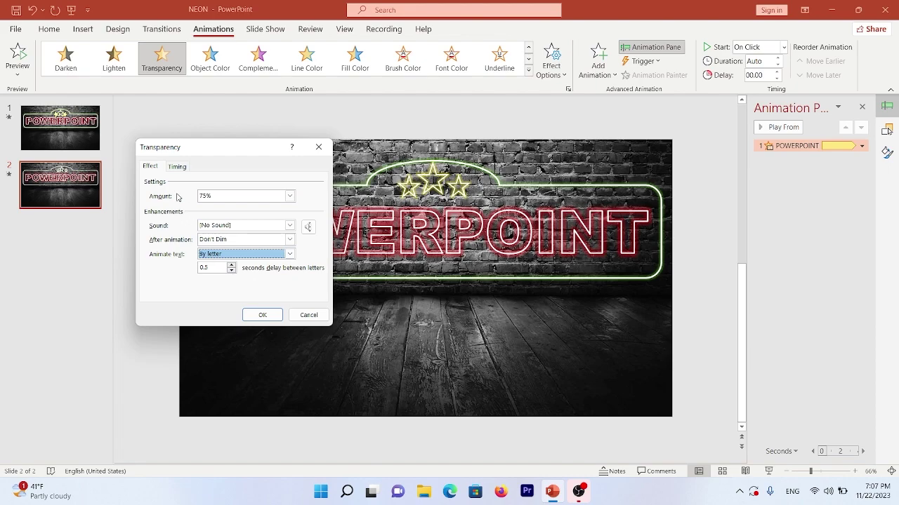
Set the animation timing to start With Previous and last Until End of Slide, then confirm.
click(177, 168)
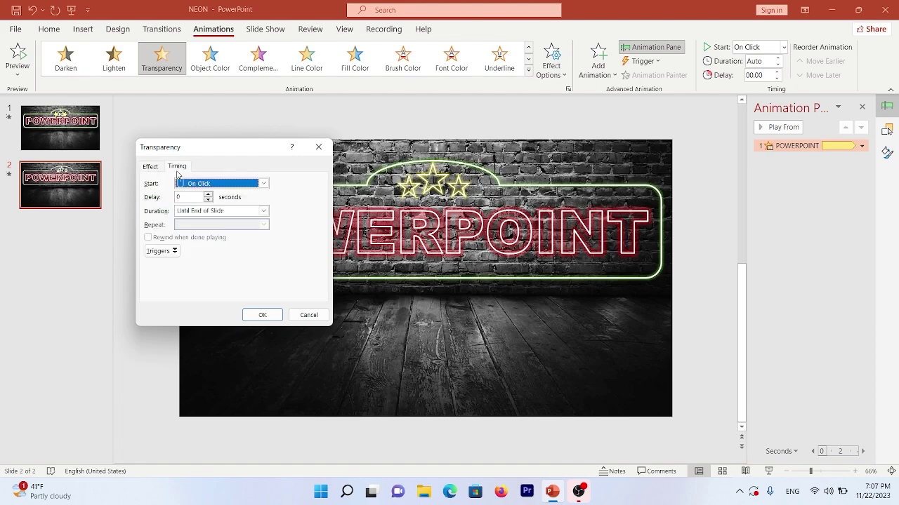
click(219, 187)
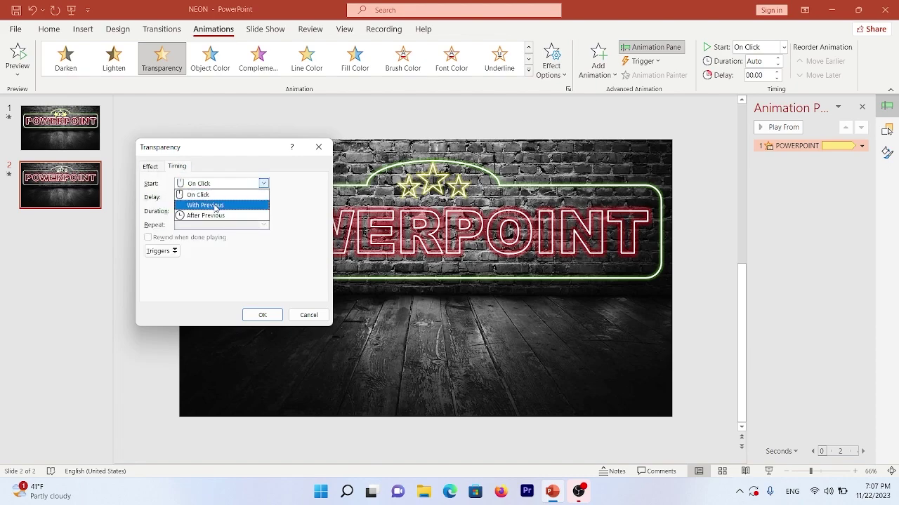
click(214, 204)
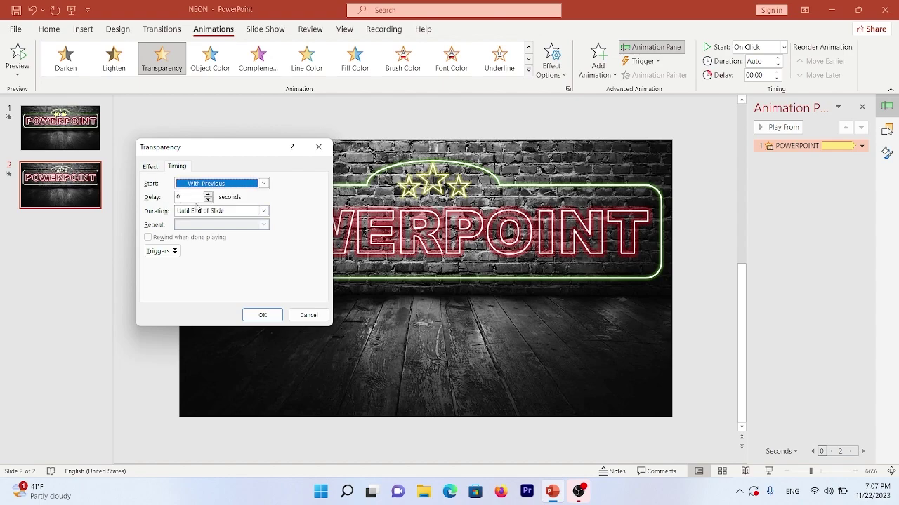
click(264, 212)
click(264, 212)
click(264, 212)
click(260, 276)
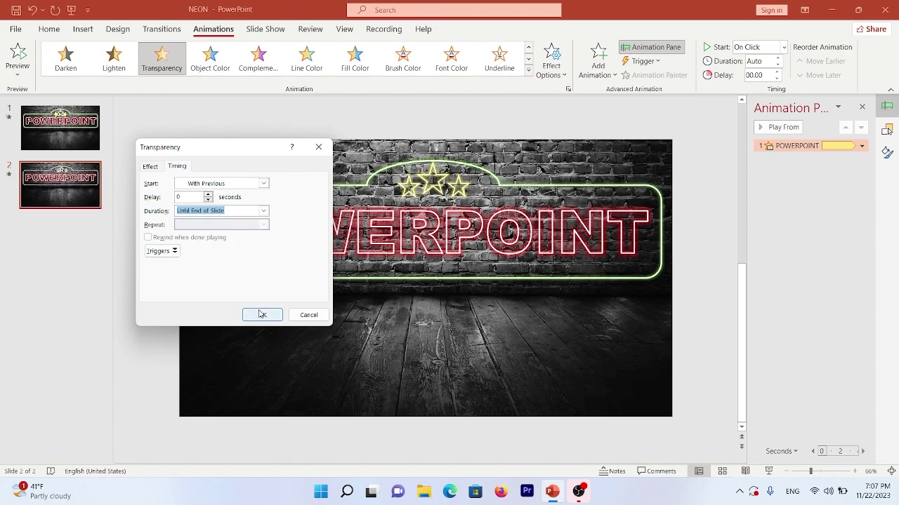
click(261, 315)
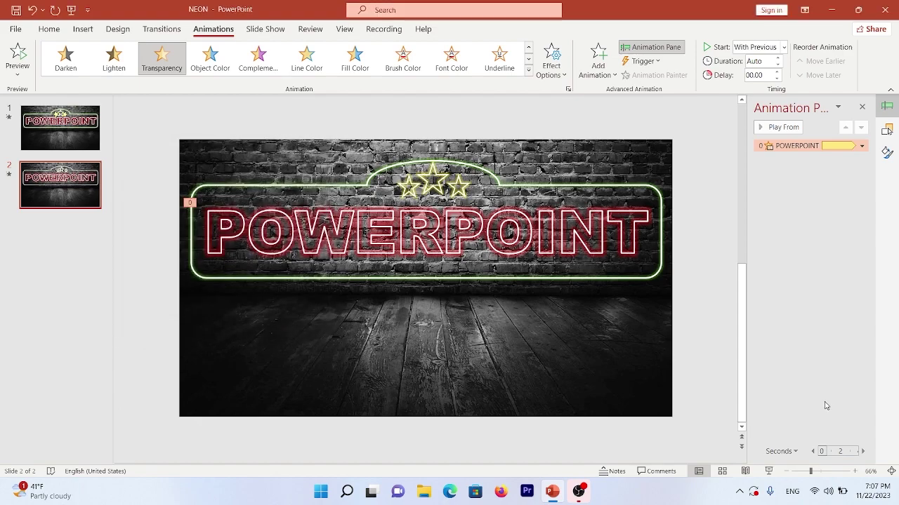
Preview the slide show, then set the POWERPOINT animation duration to 04.00 and replay it.
click(770, 473)
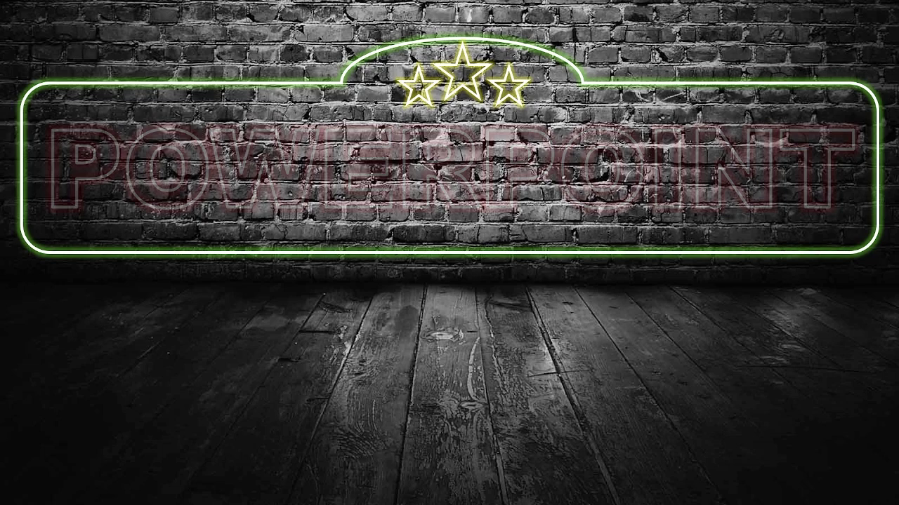
key(Escape)
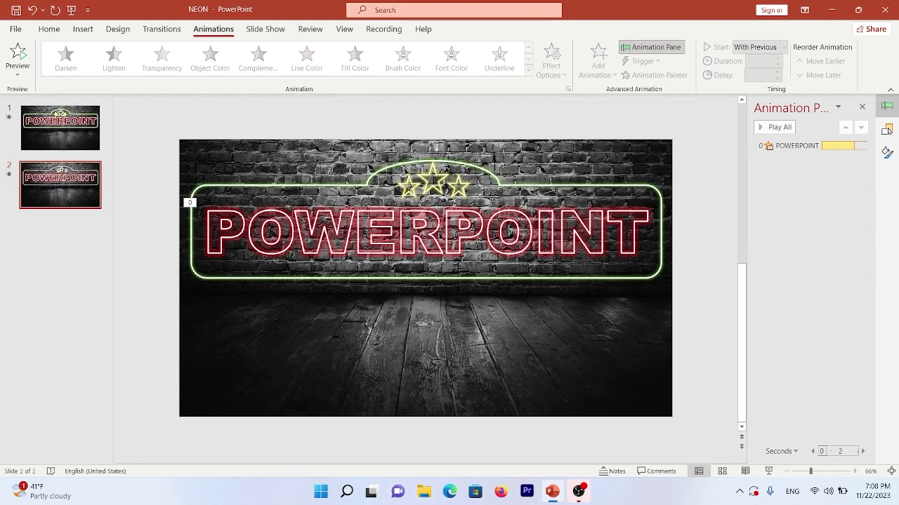
click(428, 231)
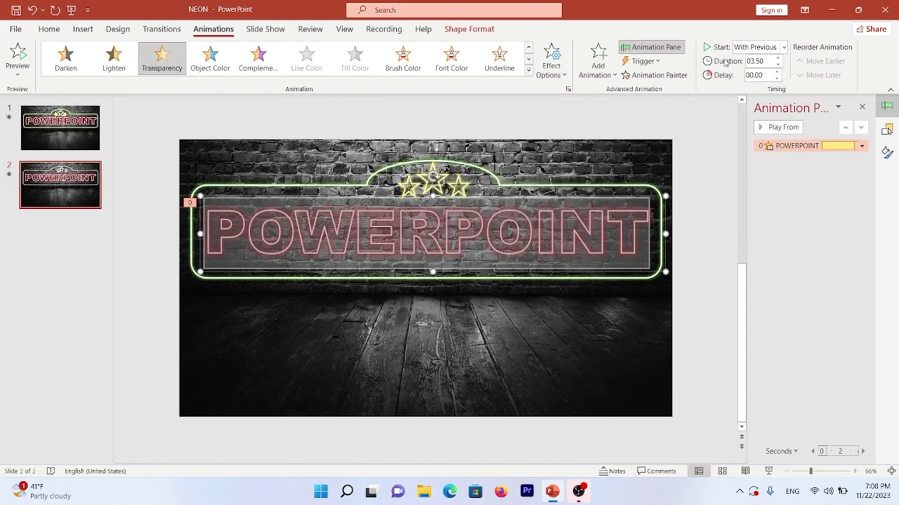
click(777, 58)
click(783, 127)
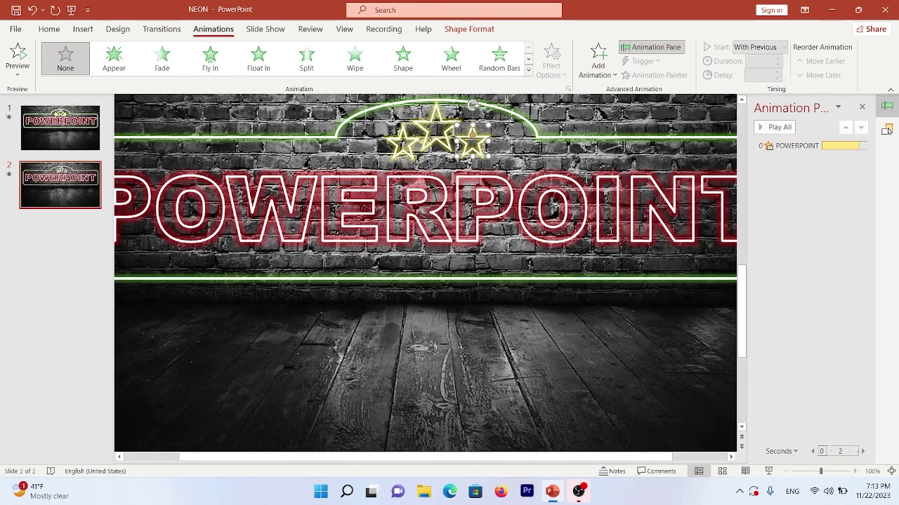
Apply Color Pulse to the middle yellow star and open its effect settings.
click(481, 146)
click(445, 135)
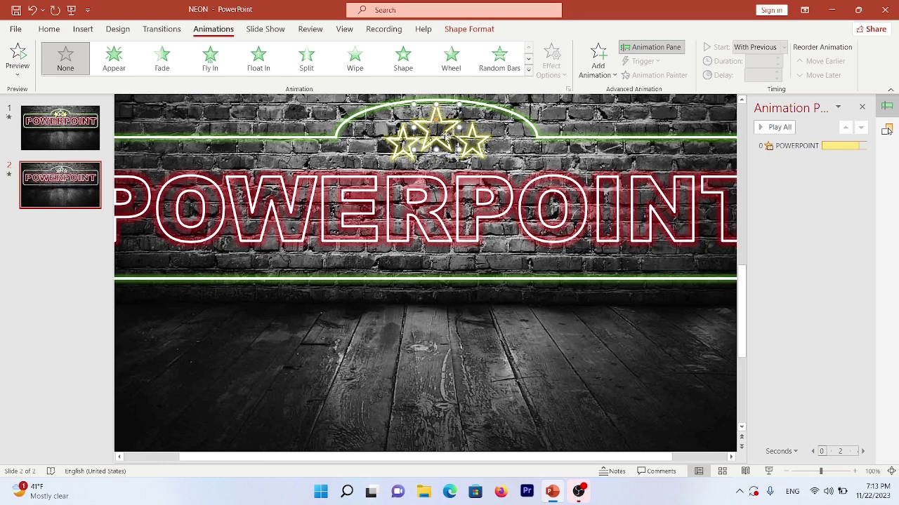
click(529, 70)
key(Escape)
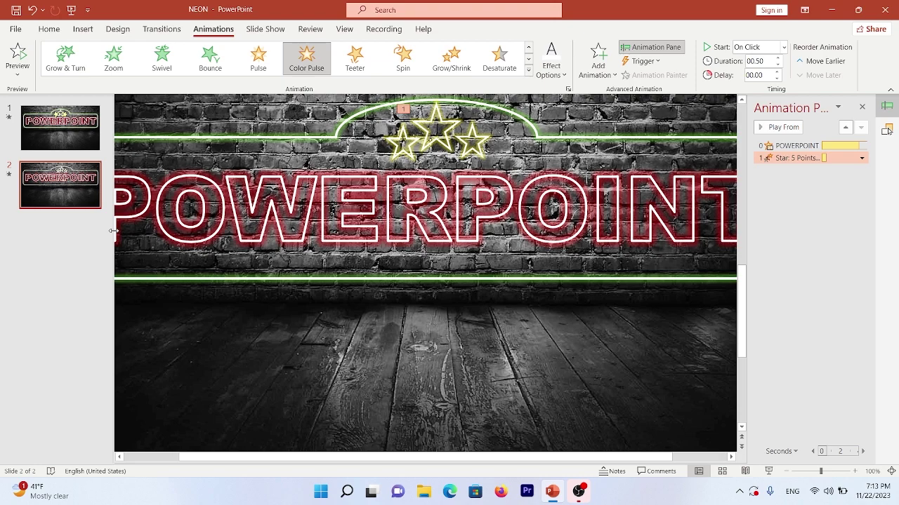
click(862, 158)
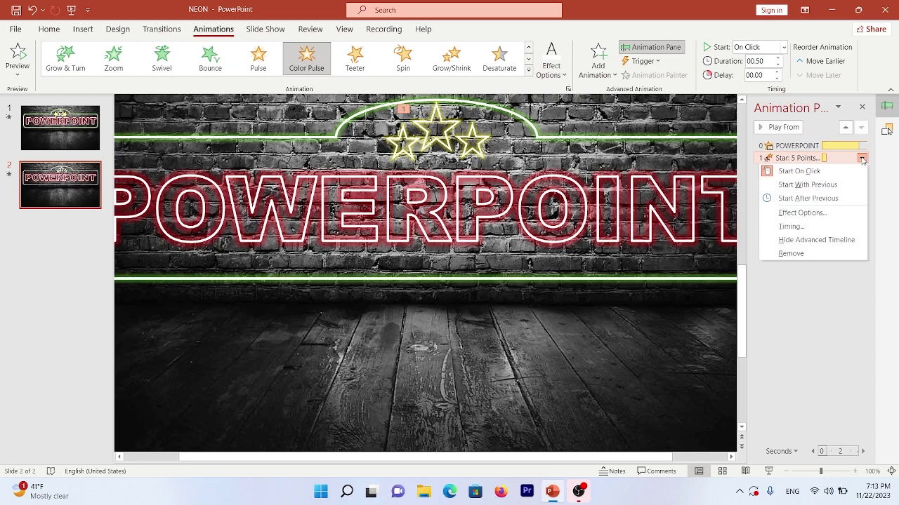
click(815, 212)
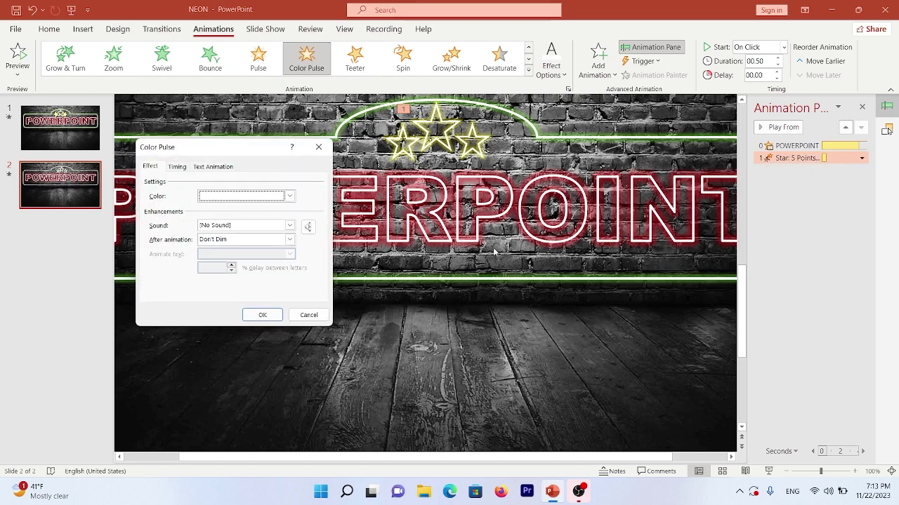
Make the pulse colour yellow and start it With Previous.
click(223, 198)
click(219, 223)
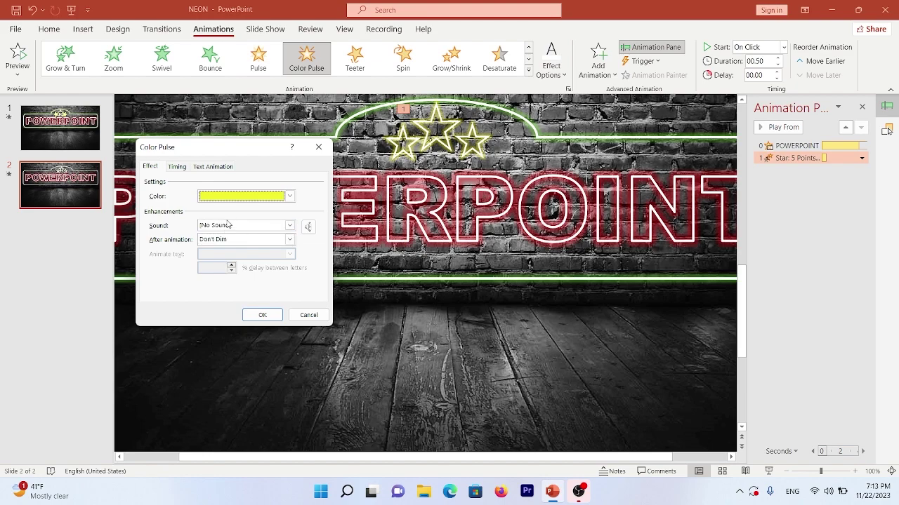
click(176, 167)
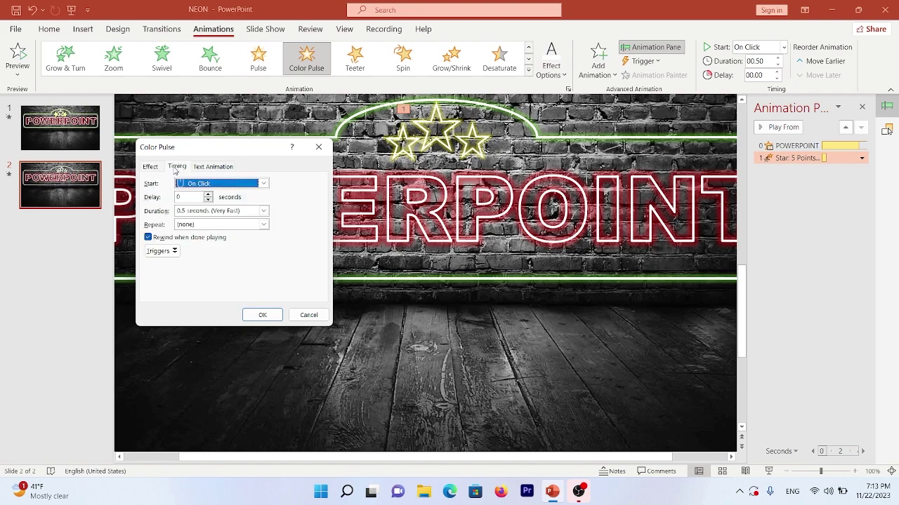
click(222, 184)
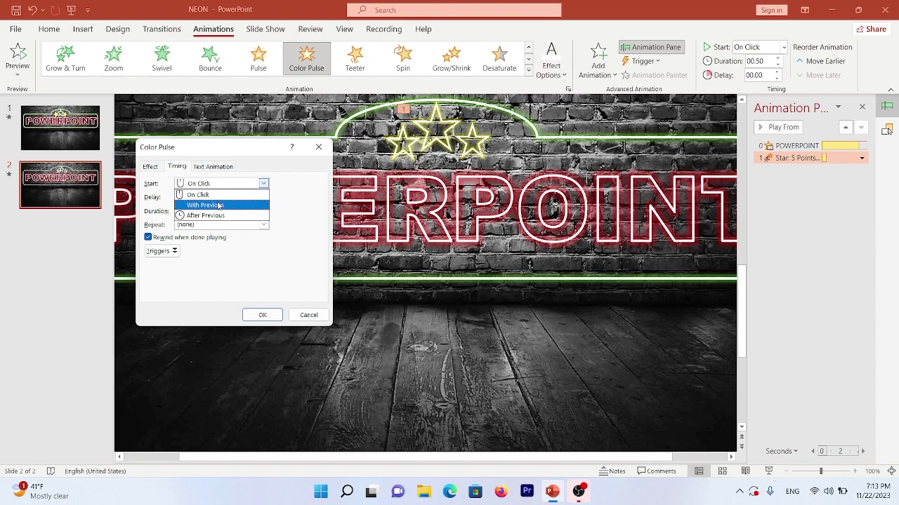
click(218, 203)
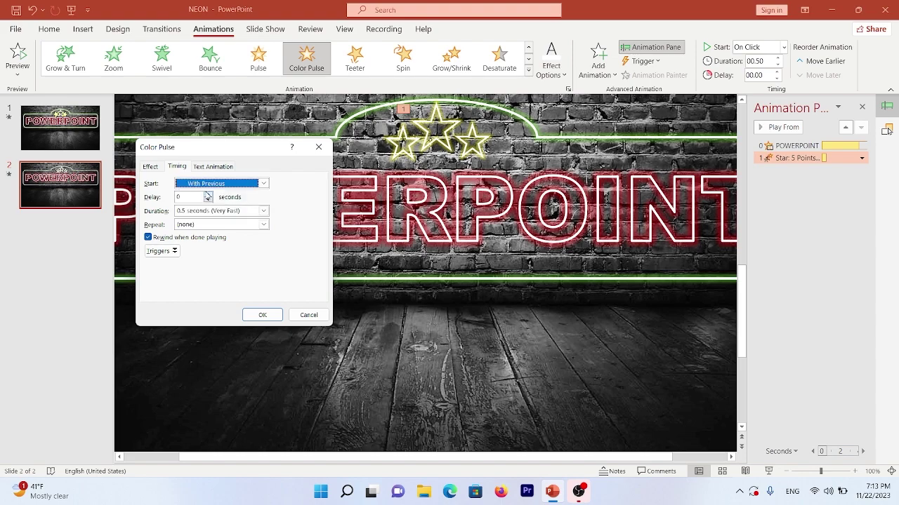
Set the pulse to repeat 4 times with a 2-second (Medium) duration.
click(264, 210)
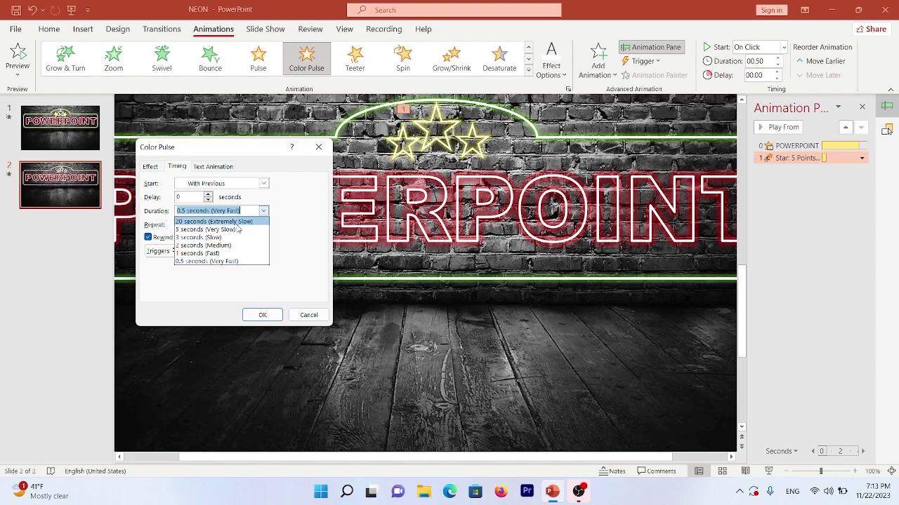
click(264, 211)
click(218, 225)
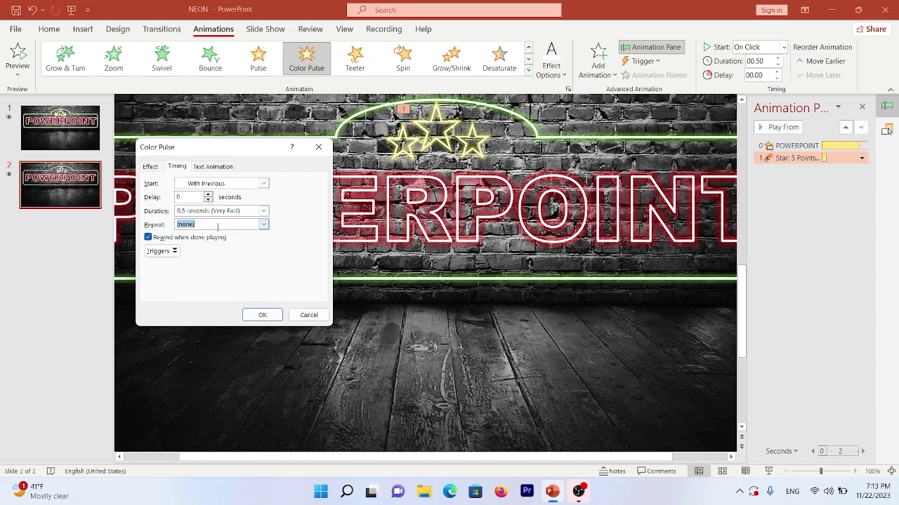
click(264, 227)
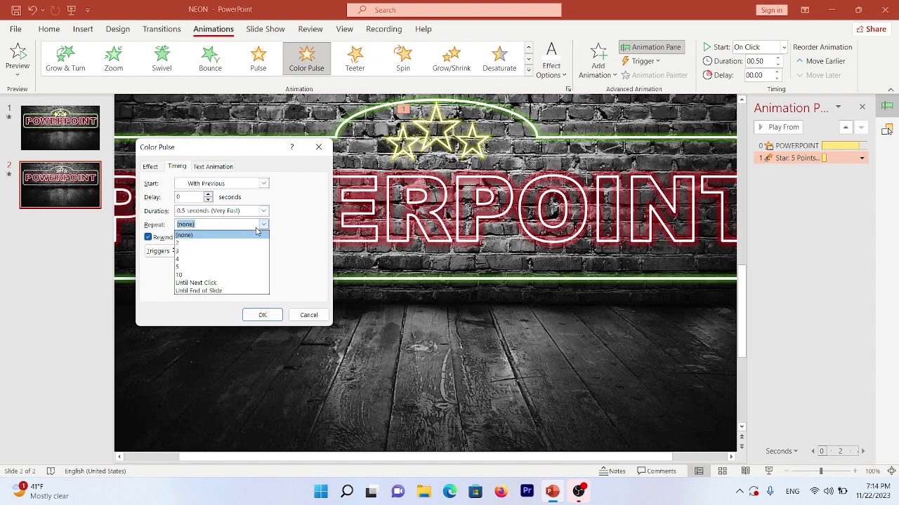
click(199, 260)
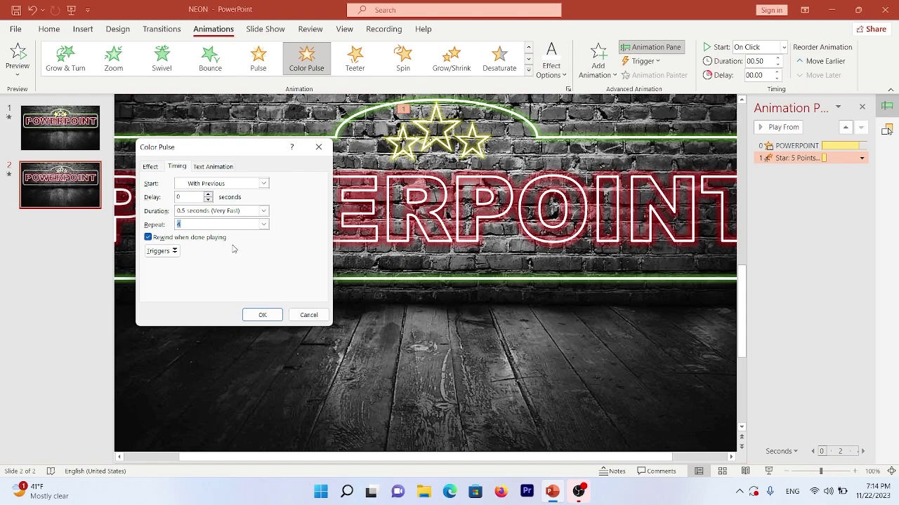
click(263, 211)
click(233, 245)
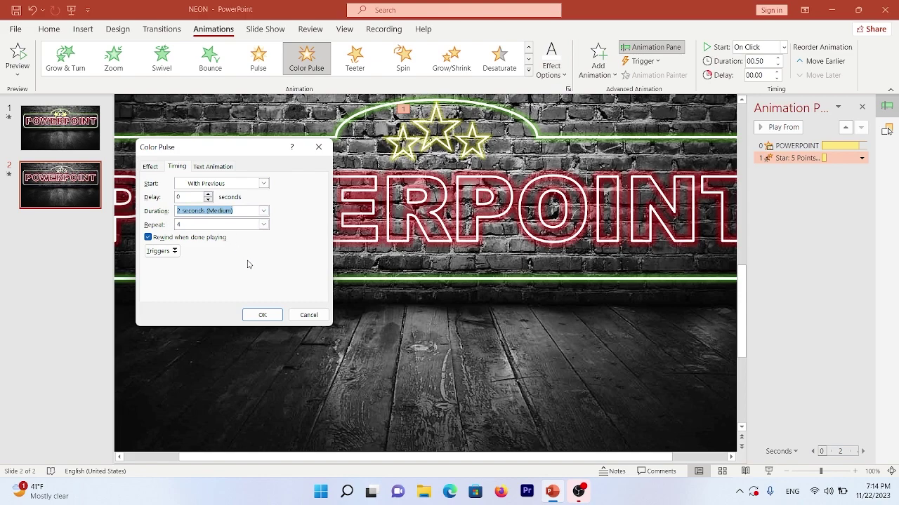
Confirm the 2-second pulse, preview the slide show full-screen, then reselect the stars.
click(262, 315)
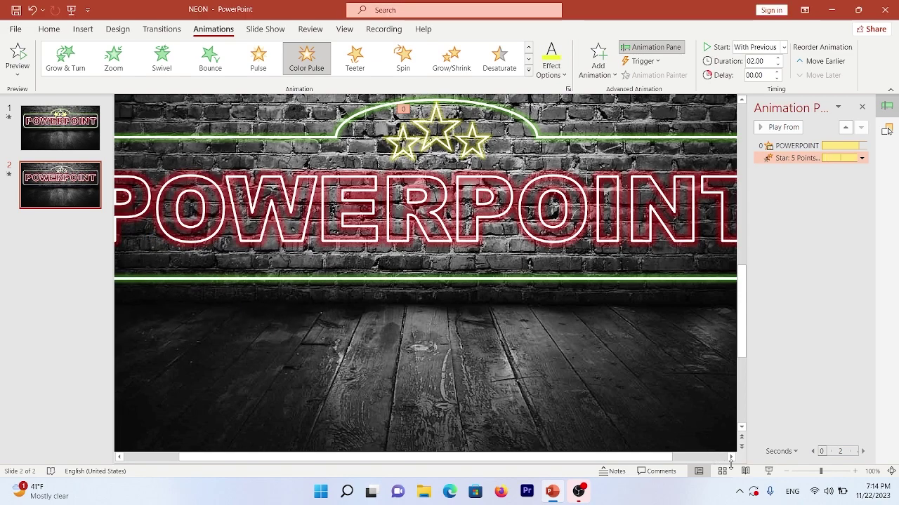
click(768, 471)
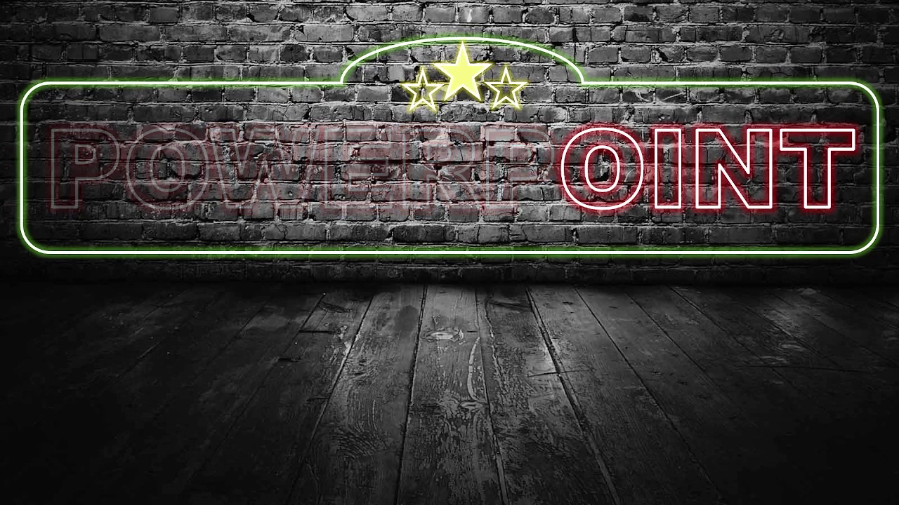
key(Escape)
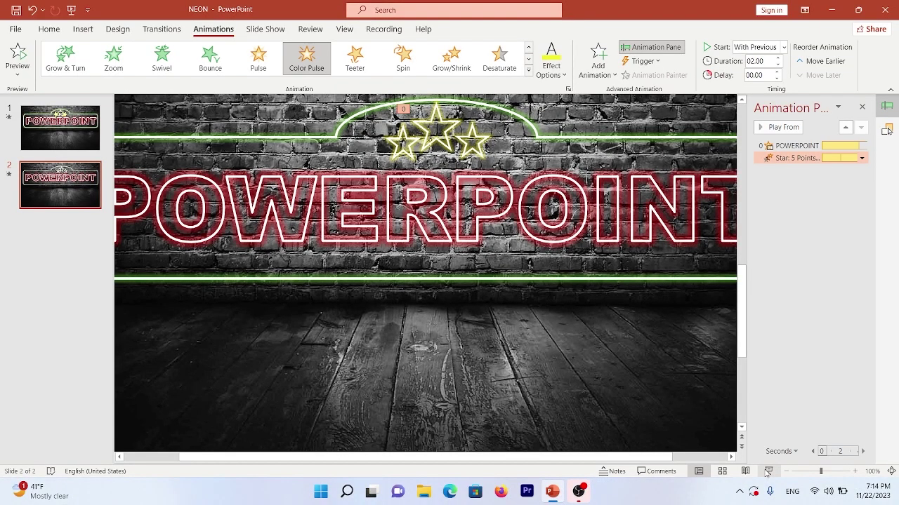
click(404, 142)
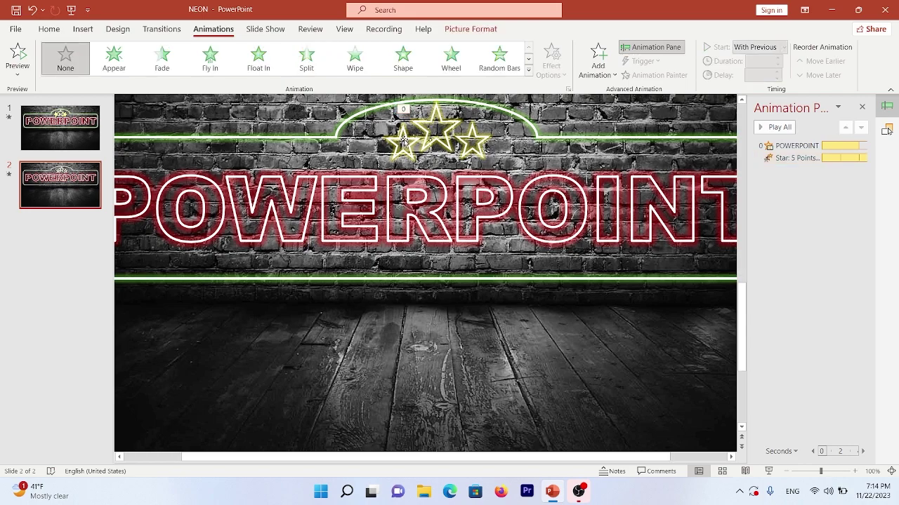
Apply Color Pulse to the lower-left star and open its effect settings.
click(405, 148)
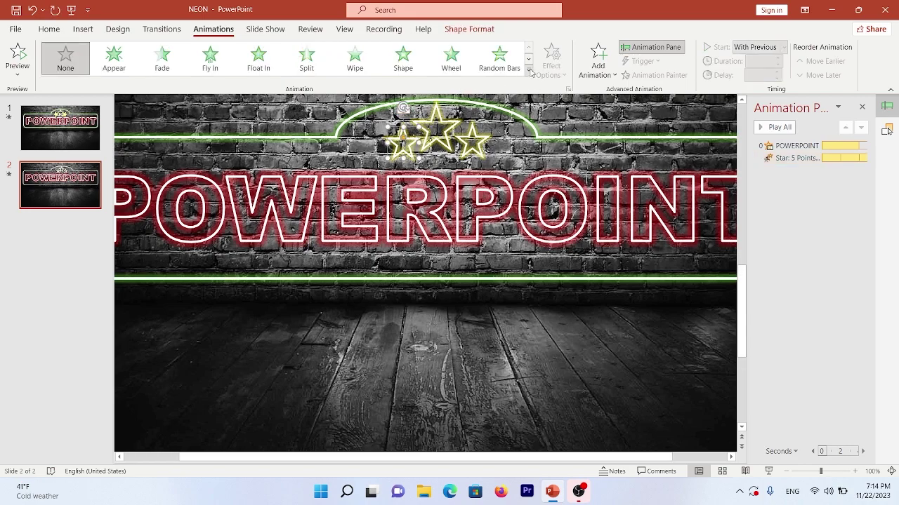
click(529, 70)
click(112, 219)
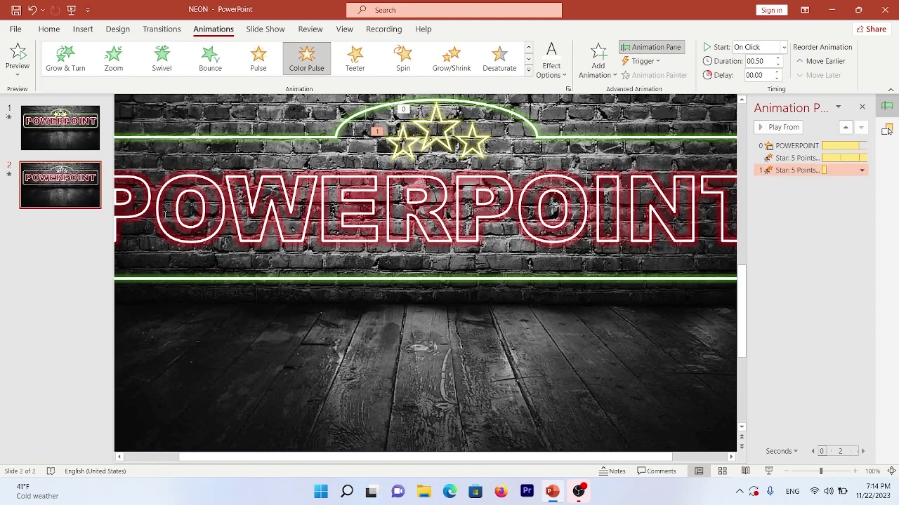
click(861, 171)
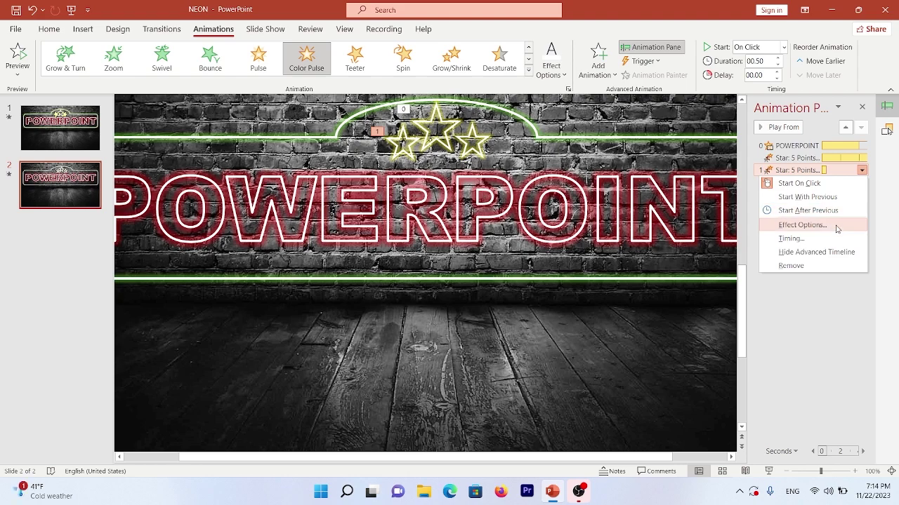
click(837, 226)
Make the lower-left star's pulse yellow and start it With Previous.
click(238, 202)
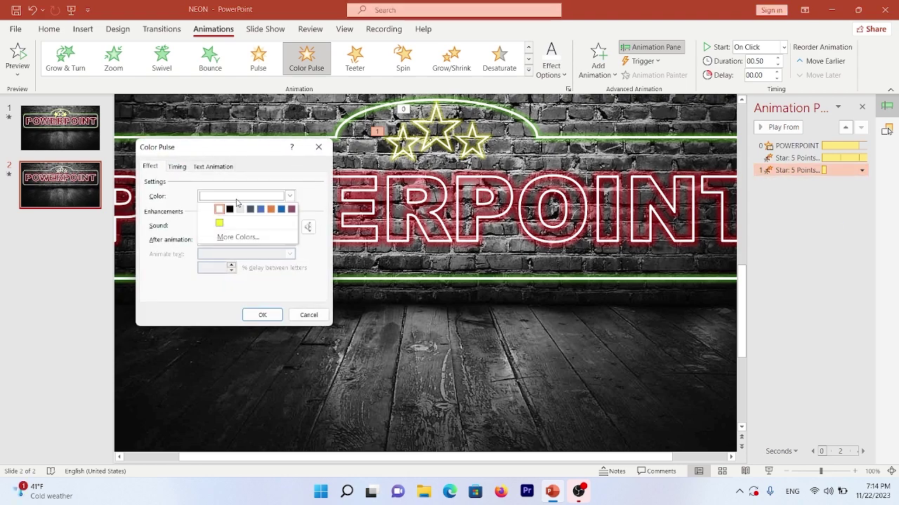
click(224, 209)
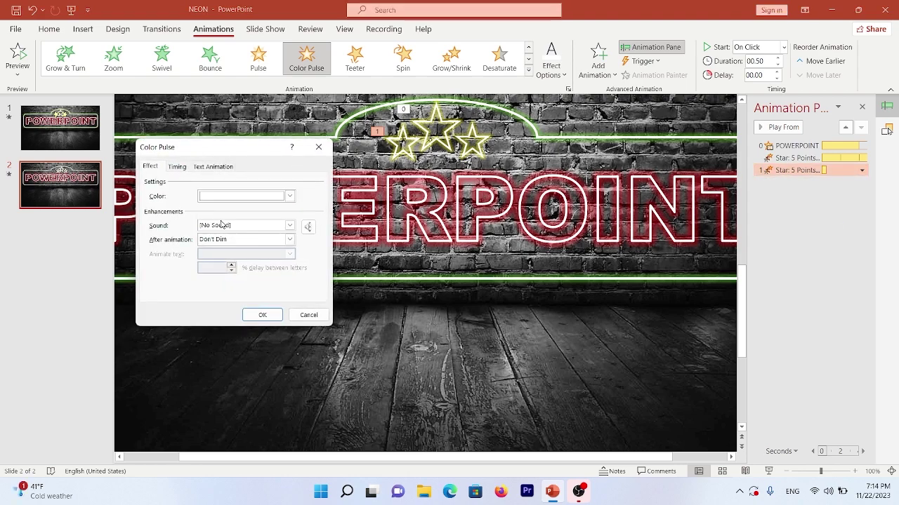
click(177, 167)
click(203, 184)
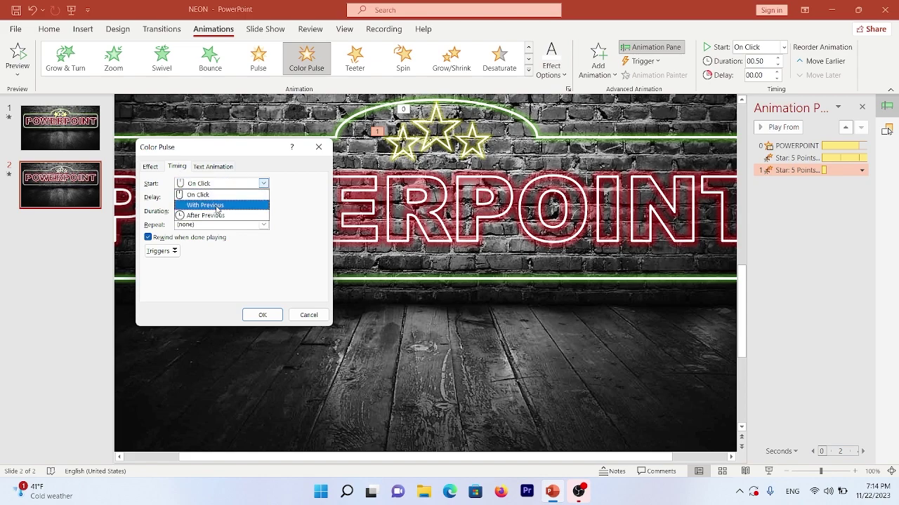
click(210, 203)
Set repeat 4, 1-second duration and 0.5-second delay, confirm, then select the right-hand star.
click(241, 225)
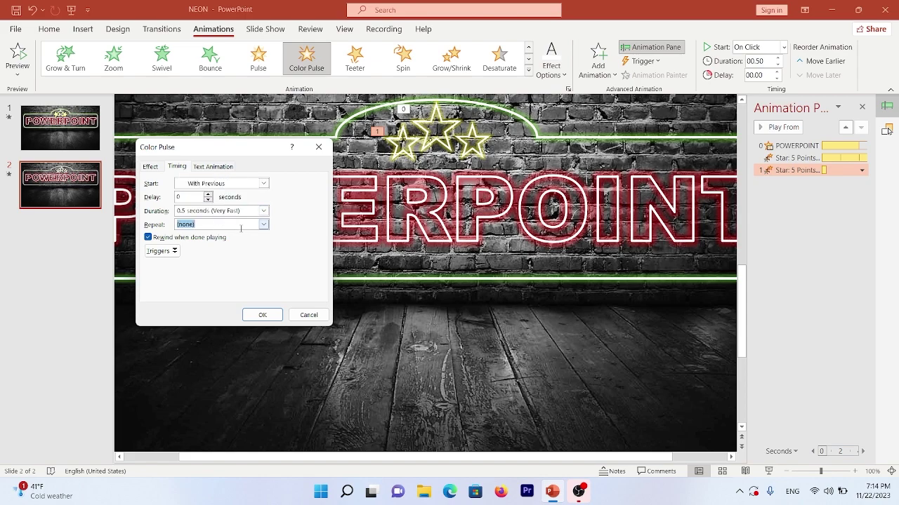
click(264, 224)
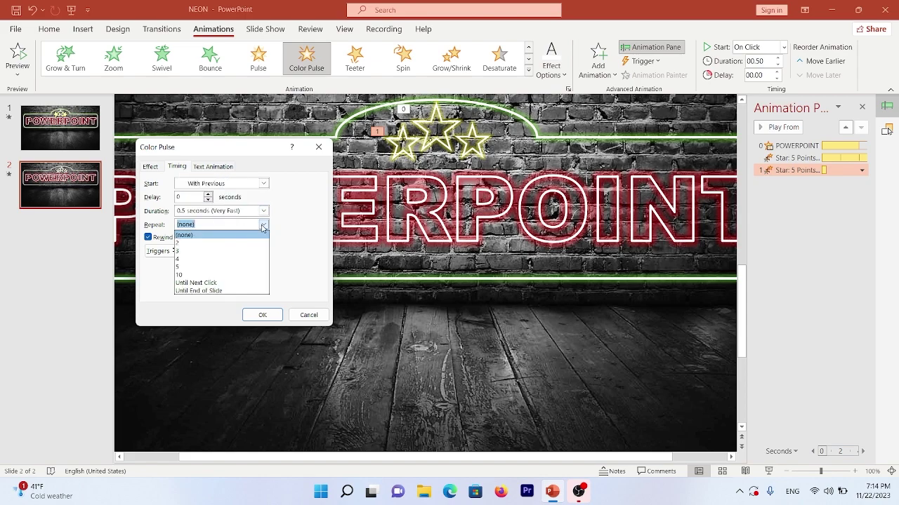
click(214, 262)
click(263, 211)
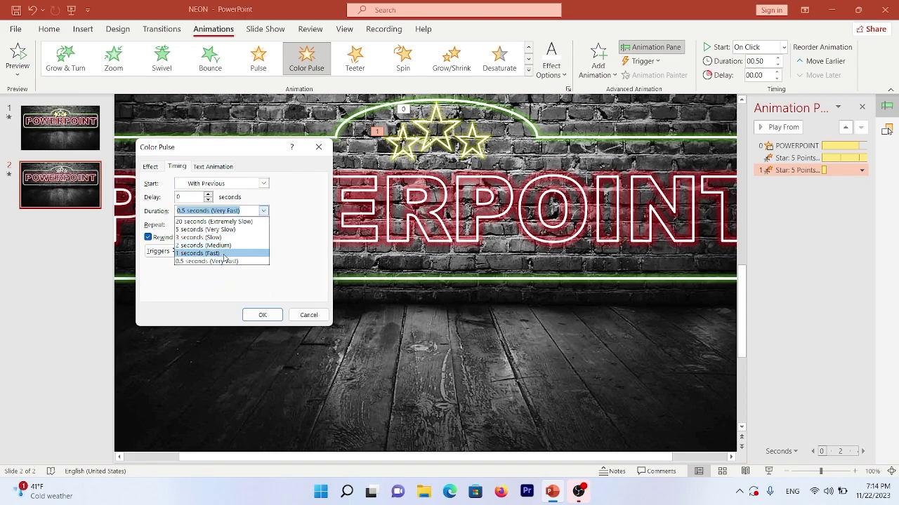
click(223, 254)
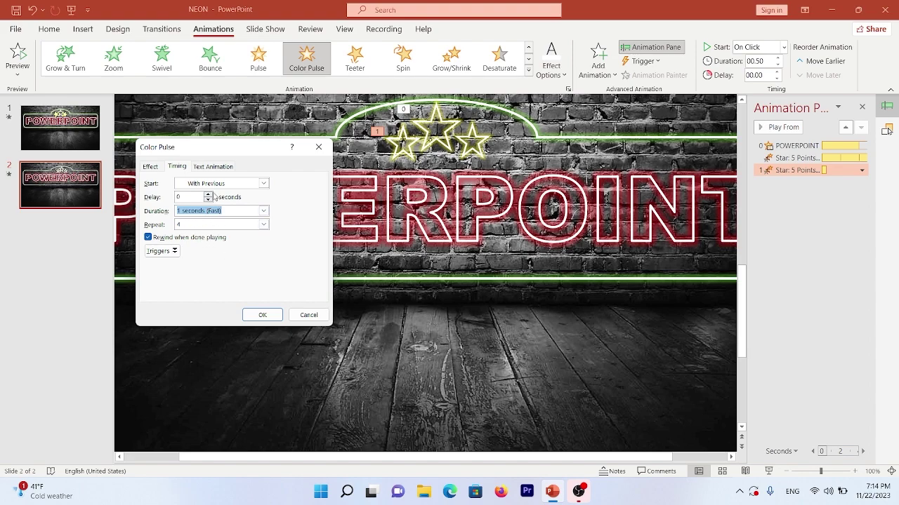
click(209, 194)
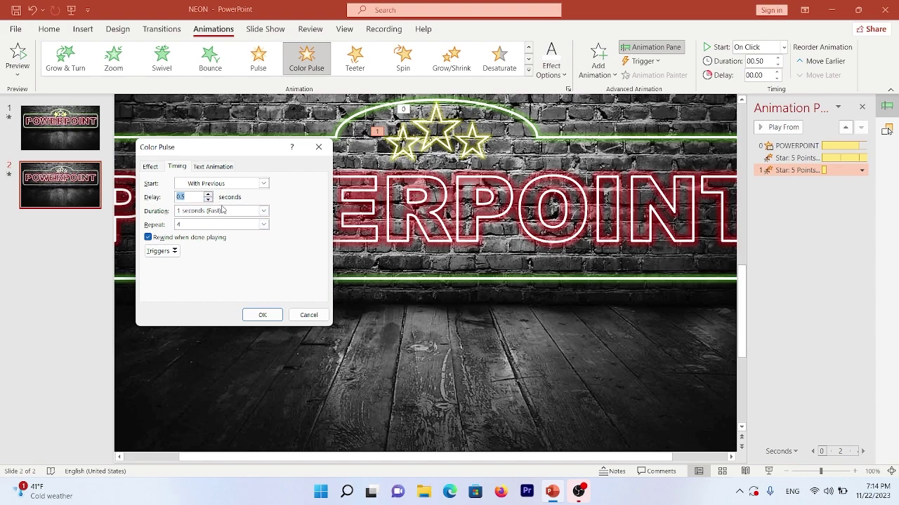
click(262, 315)
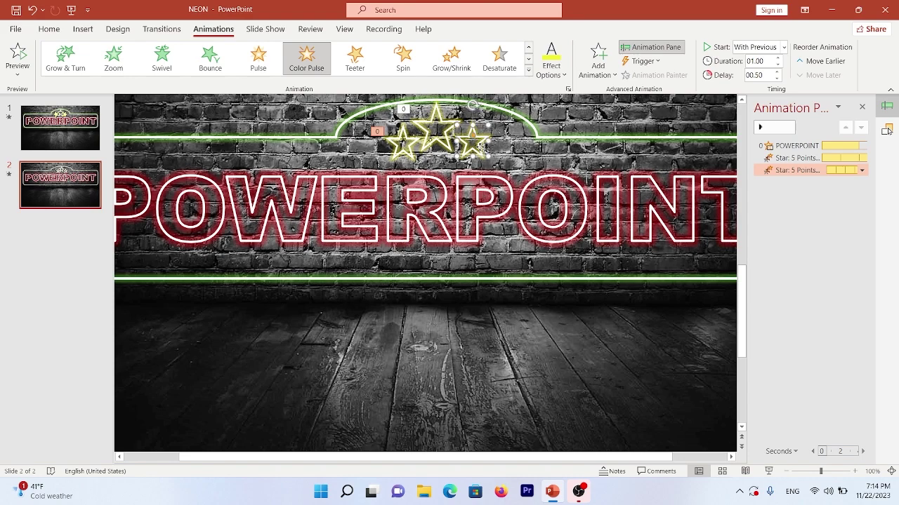
click(480, 146)
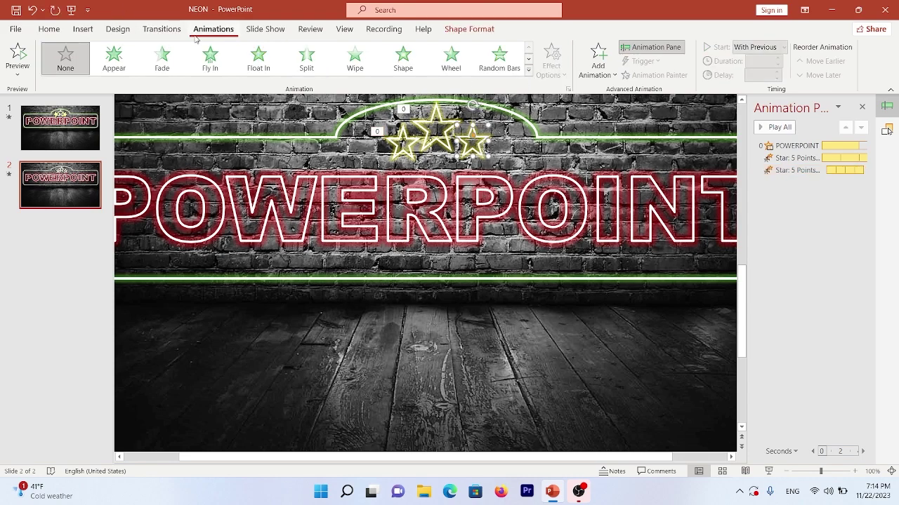
Apply Color Pulse to the right-hand star and open its effect settings.
click(528, 69)
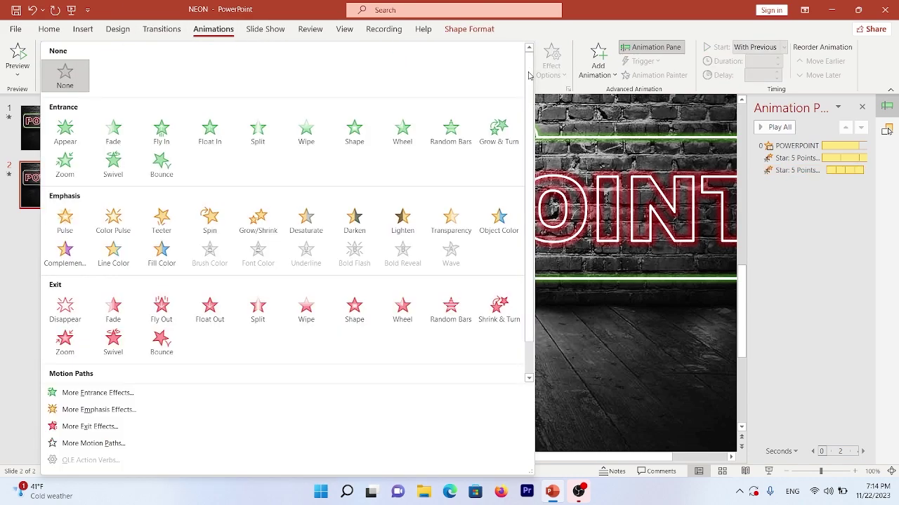
click(119, 226)
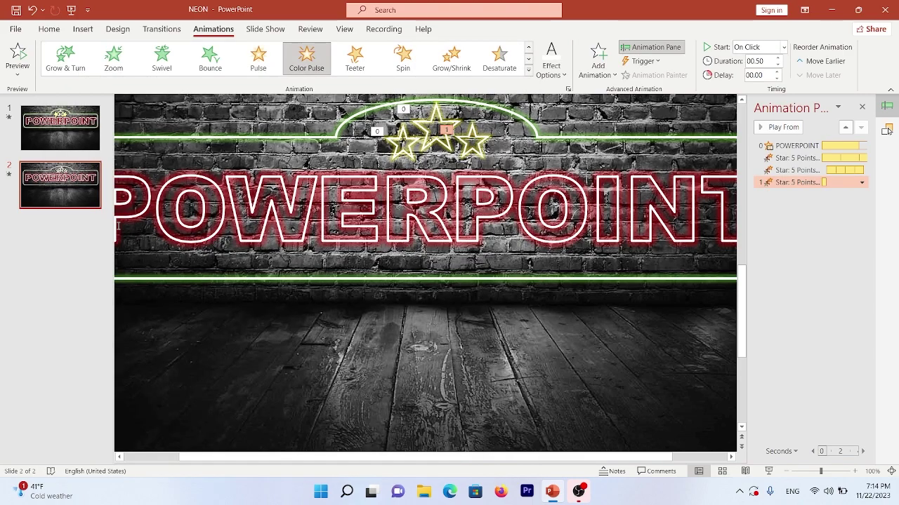
click(861, 184)
click(801, 237)
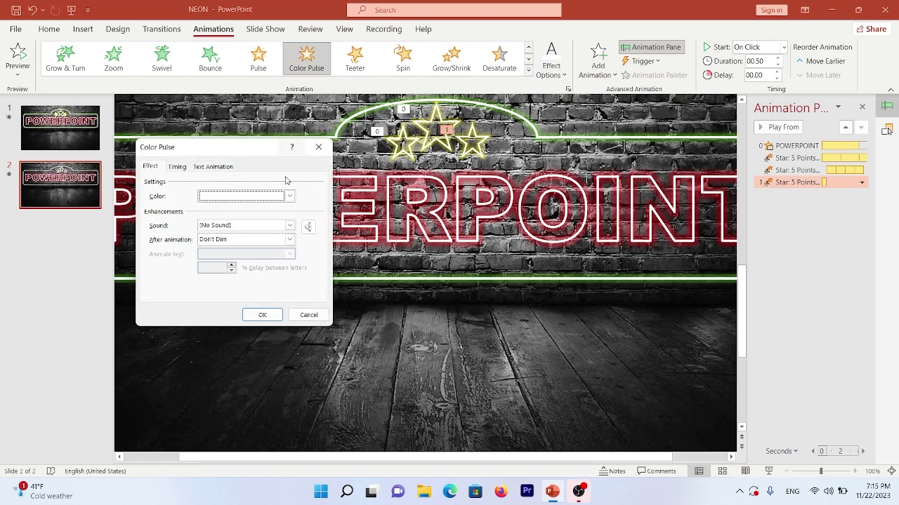
Make the right-hand star's pulse yellow and start it With Previous.
click(219, 200)
click(221, 223)
click(179, 172)
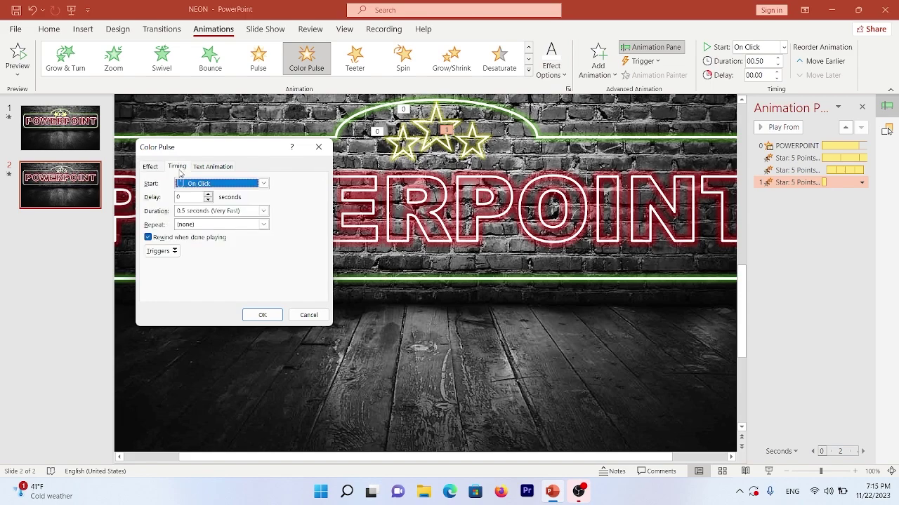
click(263, 183)
click(212, 203)
Set a 0.5-second delay, 1-second duration and 4 repeats, and confirm.
click(209, 194)
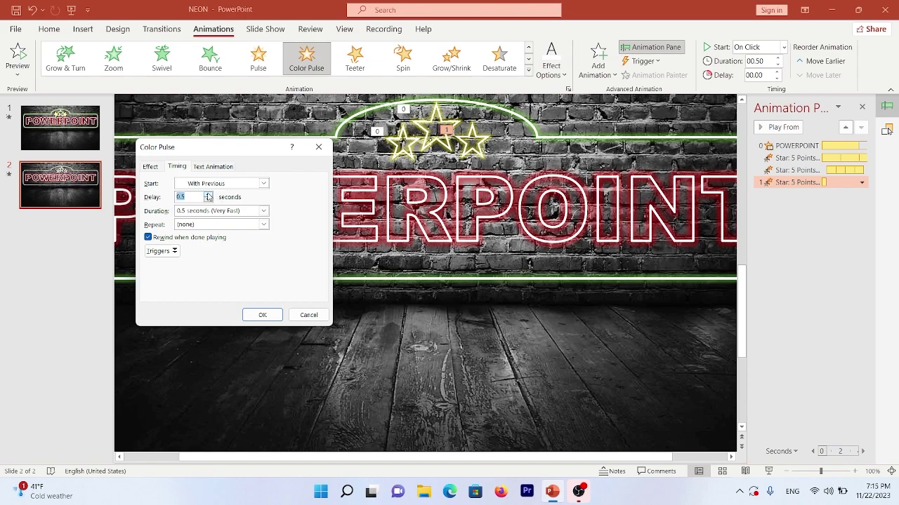
click(263, 210)
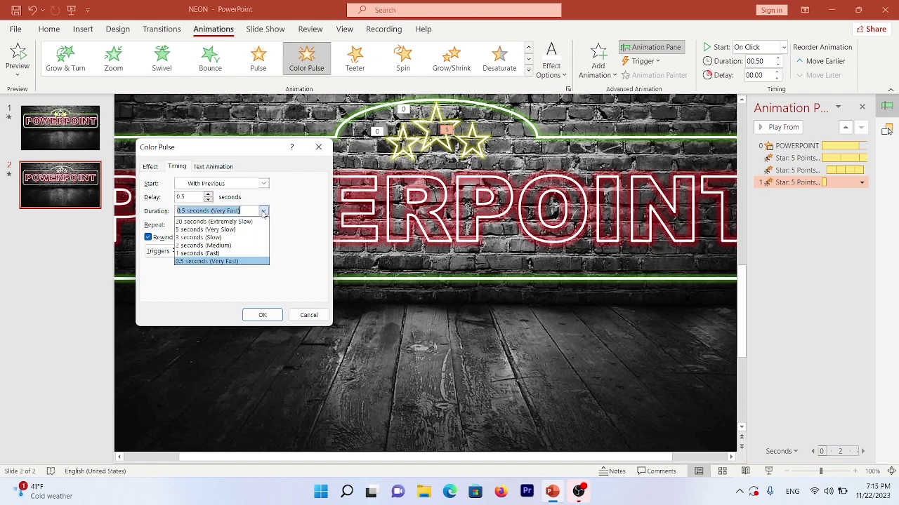
click(223, 253)
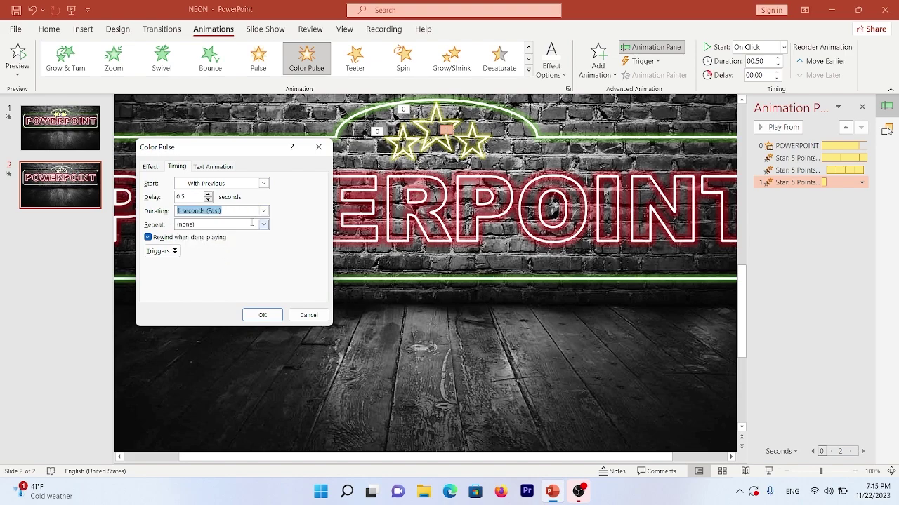
click(264, 225)
click(221, 266)
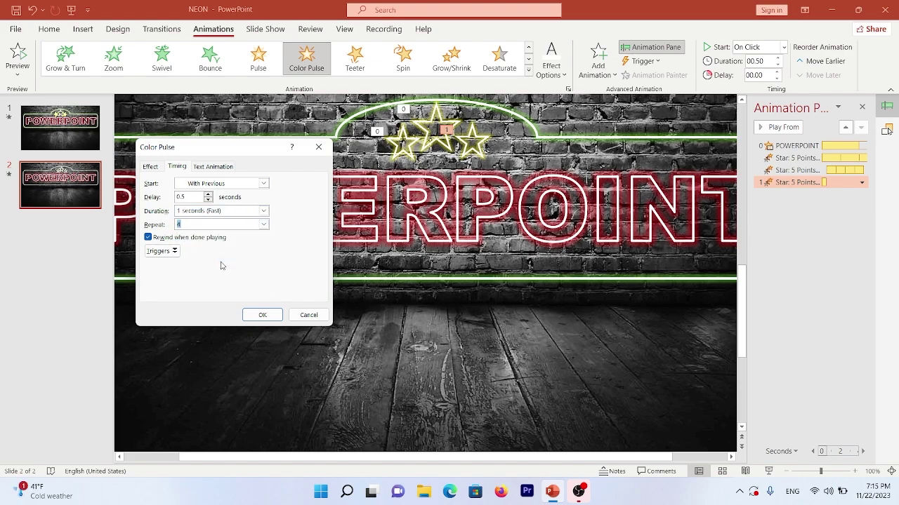
click(250, 315)
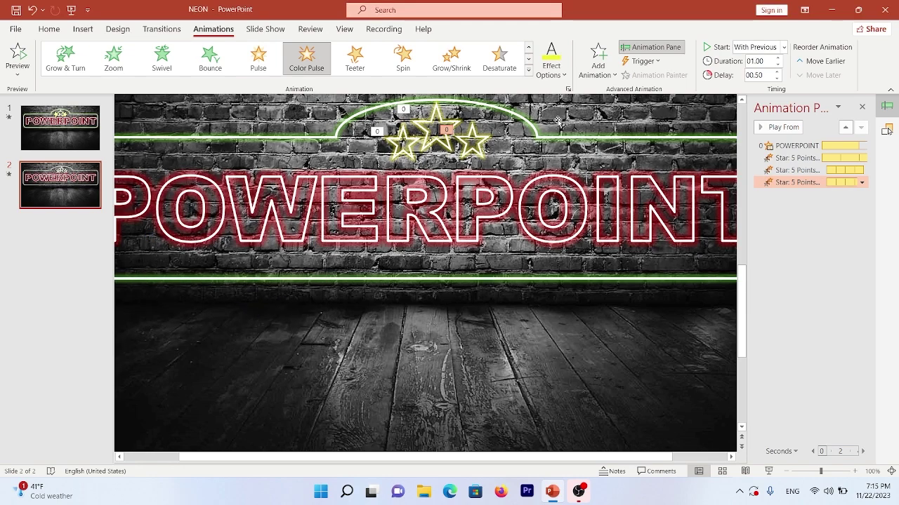